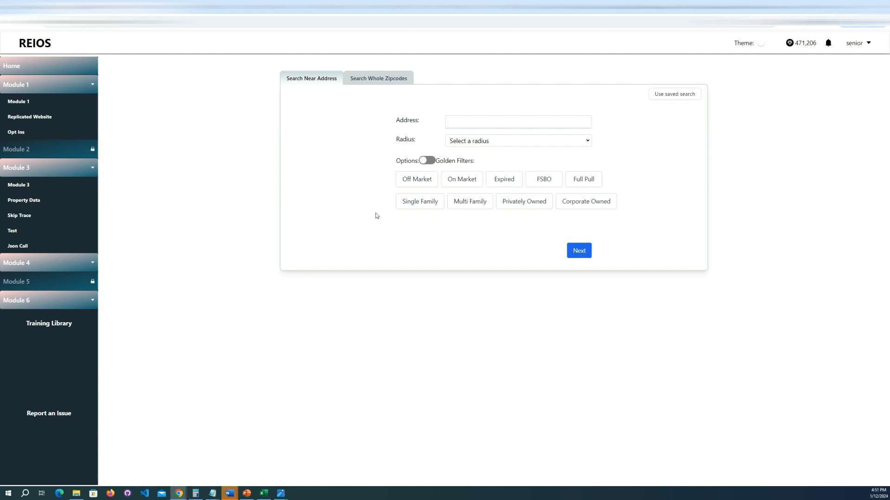
Step: Add zip codes 48092 and 48220 to a whole-zipcode search
left_click(477, 122)
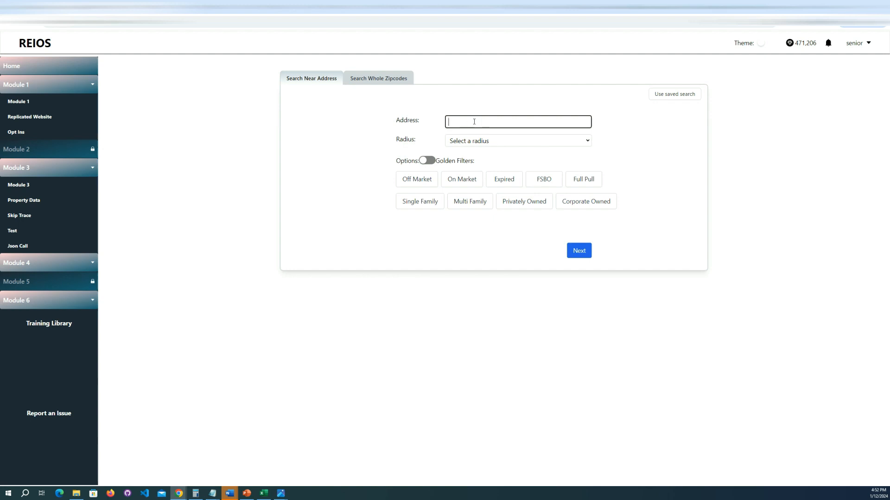
left_click_drag(376, 79, 372, 78)
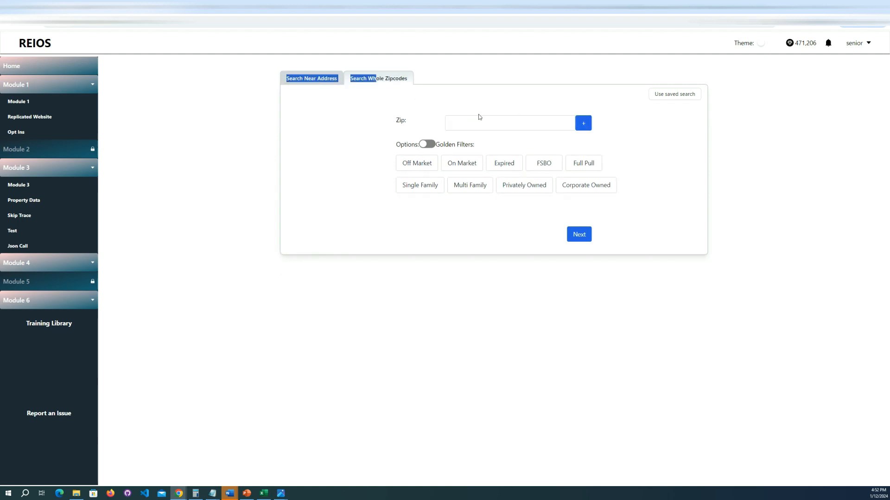
left_click(468, 125)
type("48092")
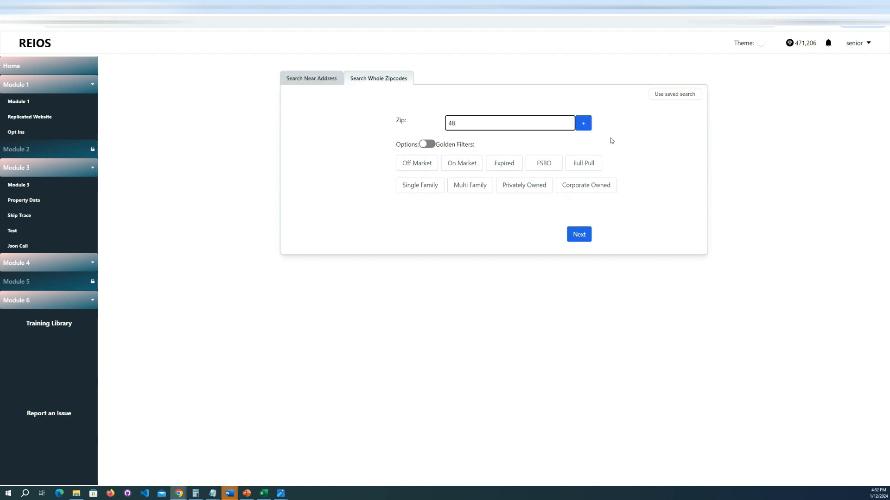
left_click(581, 123)
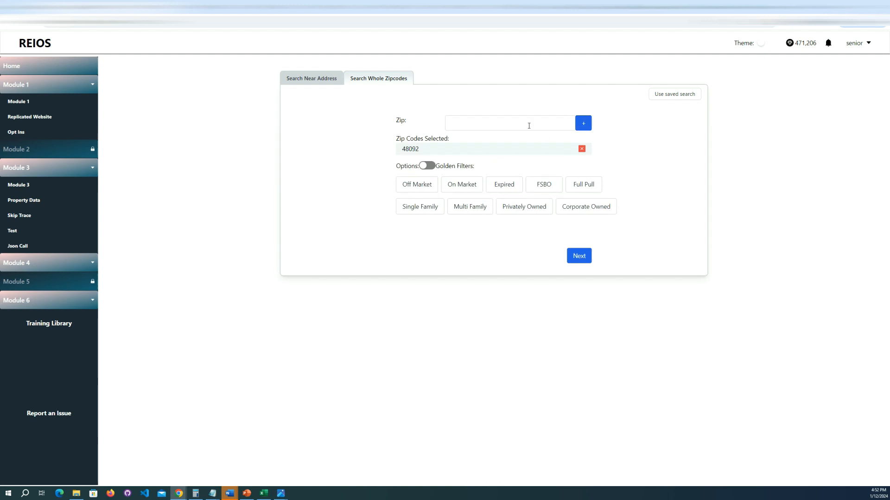
type("48220")
left_click(584, 123)
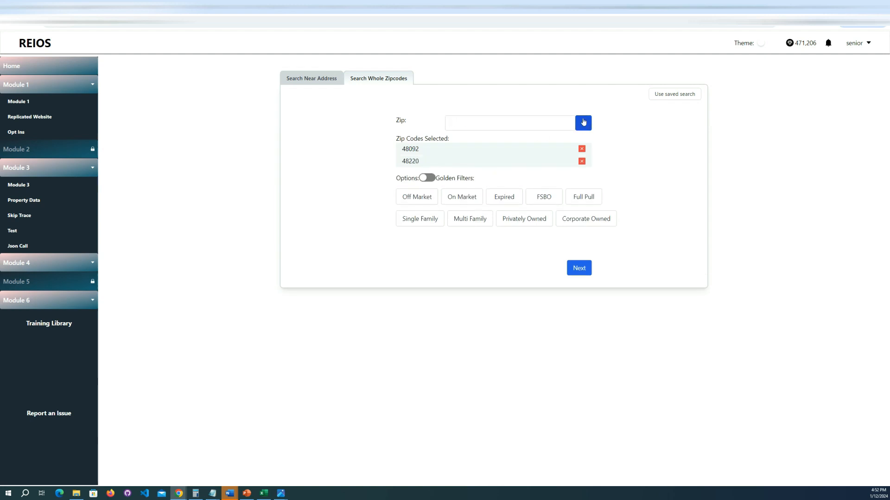
Step: Remove both selected zip codes and return to searching near an address
left_click(582, 152)
left_click(582, 149)
left_click(302, 80)
Step: Enter a full street address for the search and check the available radius options
left_click(504, 122)
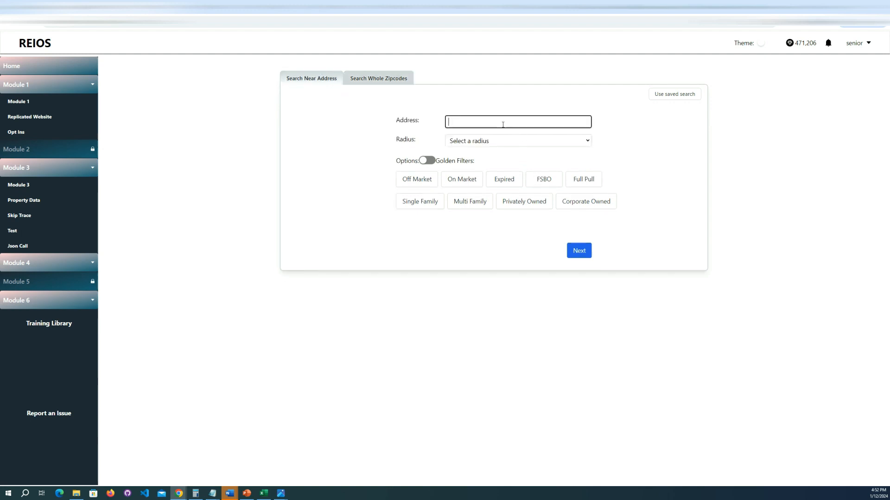
type("29949")
left_click(510, 139)
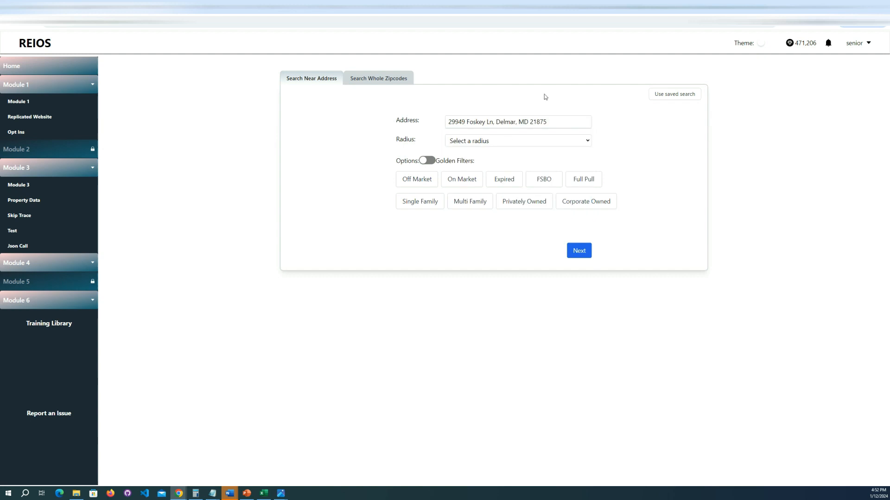
left_click(494, 141)
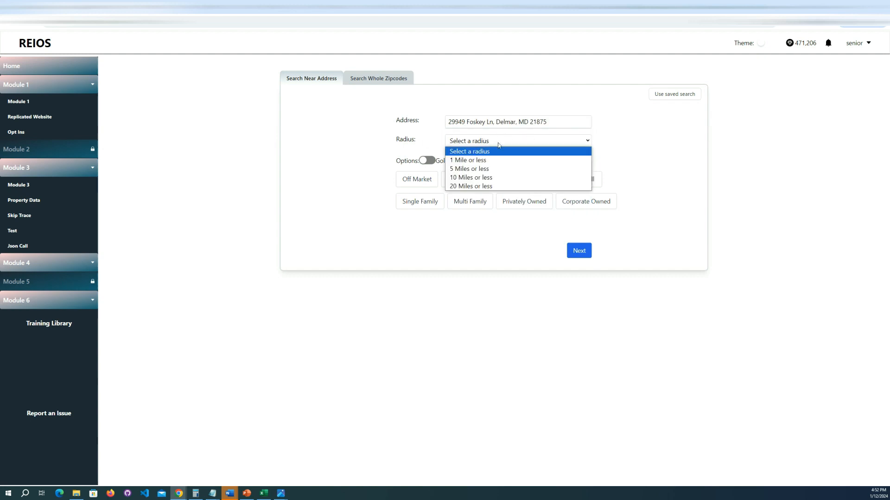
left_click(489, 151)
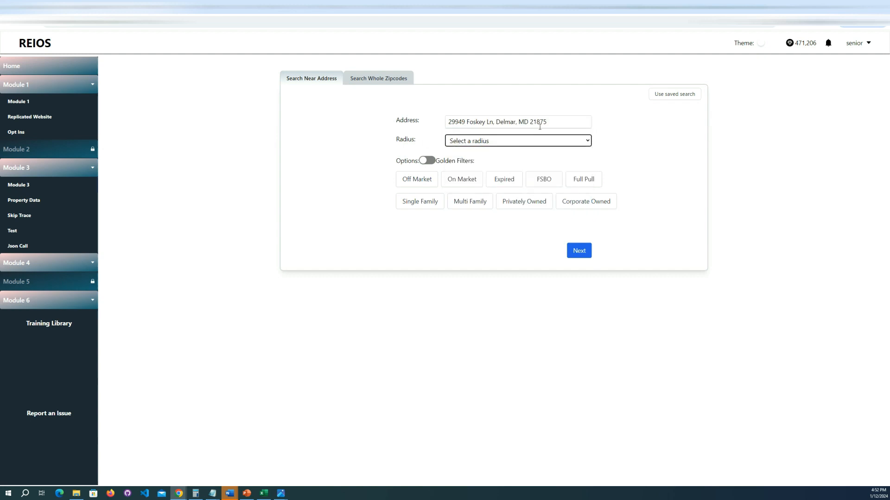
Step: Replace the street address with a suggested location for "maricopa"
left_click_drag(448, 122, 546, 120)
type("maricopa")
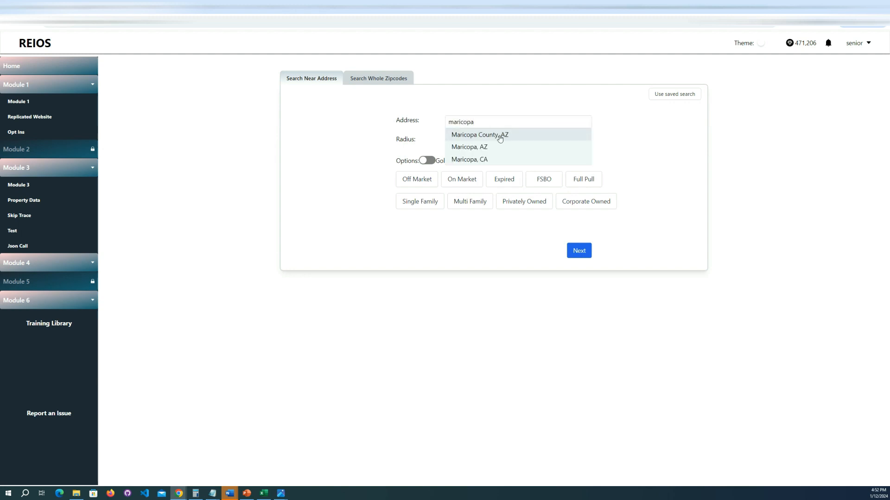
left_click(500, 138)
Step: Set the search address to the suggested location Arizona
triple_click(502, 121)
type("arizona")
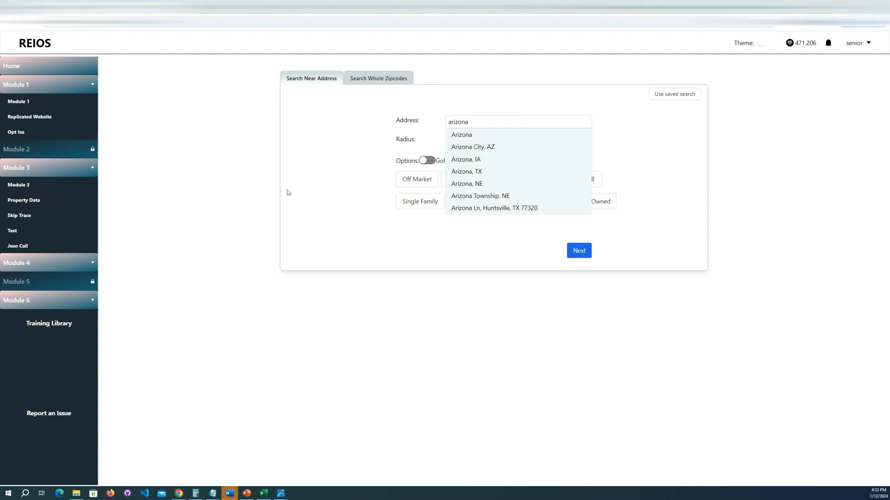
left_click(468, 137)
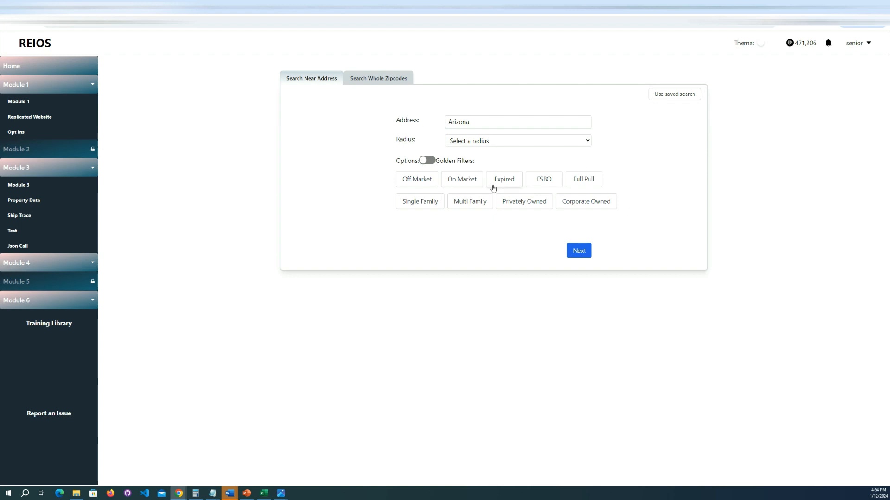
Step: Show the golden filters and examine the wholesale cash offer and land deal filter descriptions
left_click(427, 160)
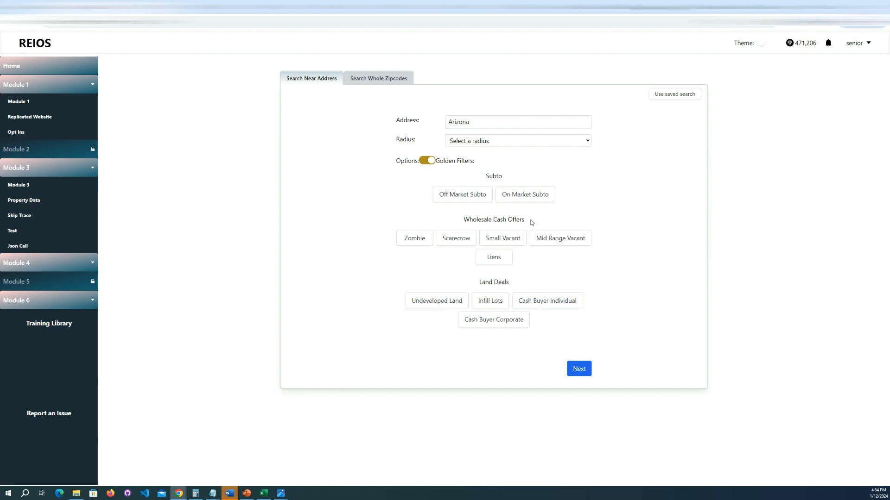
left_click_drag(530, 220, 434, 220)
left_click(435, 221)
mouse_move(504, 241)
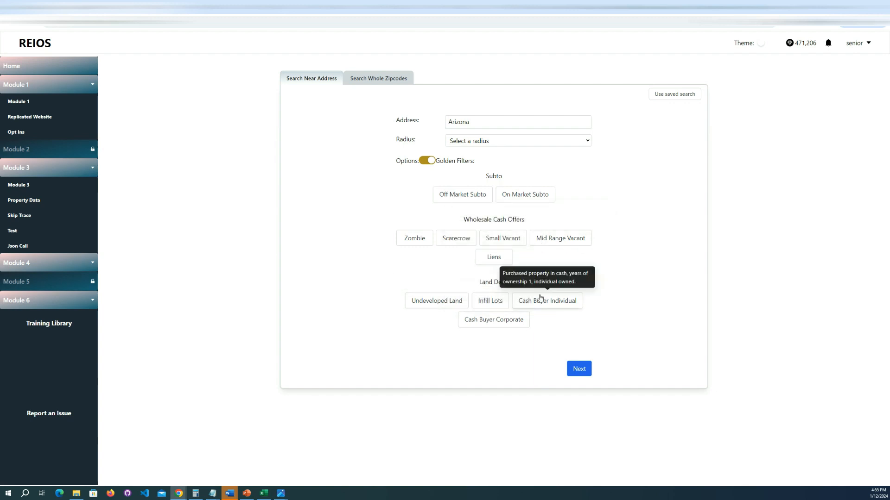
Step: Try the Liens golden filter for Arizona, clear it and switch back to the standard filter options
mouse_move(492, 262)
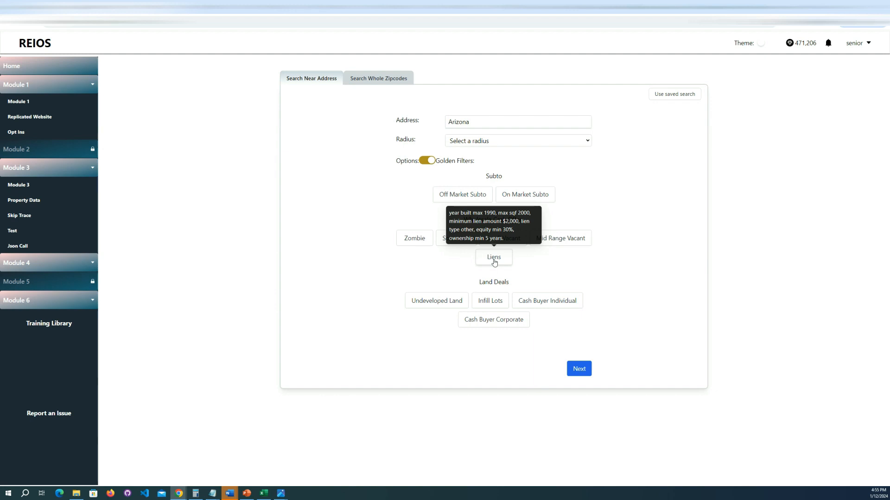
left_click(494, 262)
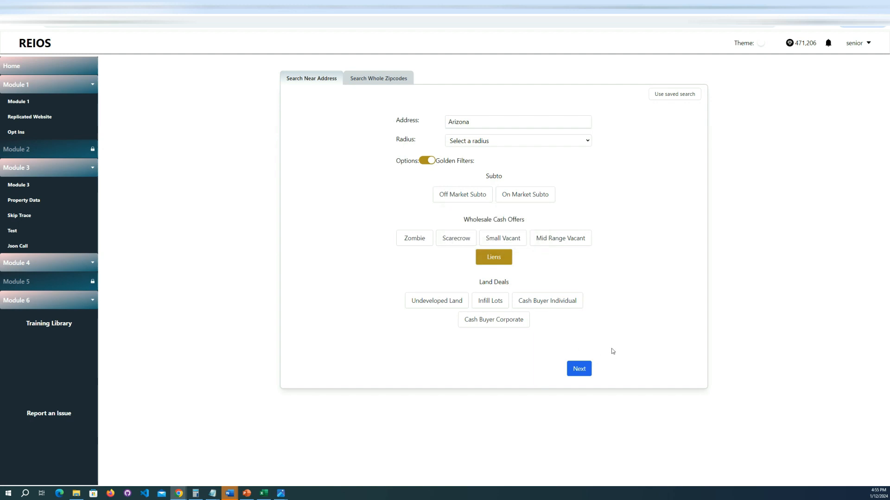
left_click_drag(472, 123, 405, 129)
left_click(392, 204)
left_click(484, 259)
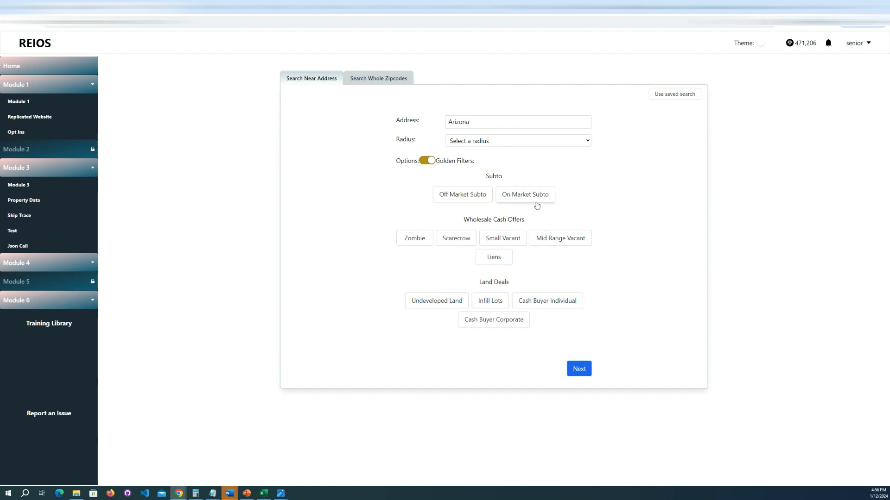
left_click(428, 160)
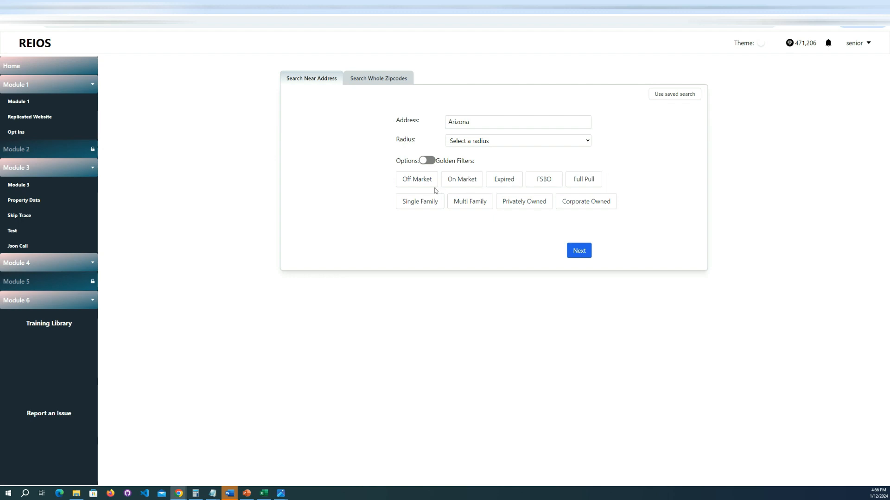
Step: Try combining the Off Market, Single Family and Privately Owned filters, and clear all three
left_click(418, 183)
left_click(419, 203)
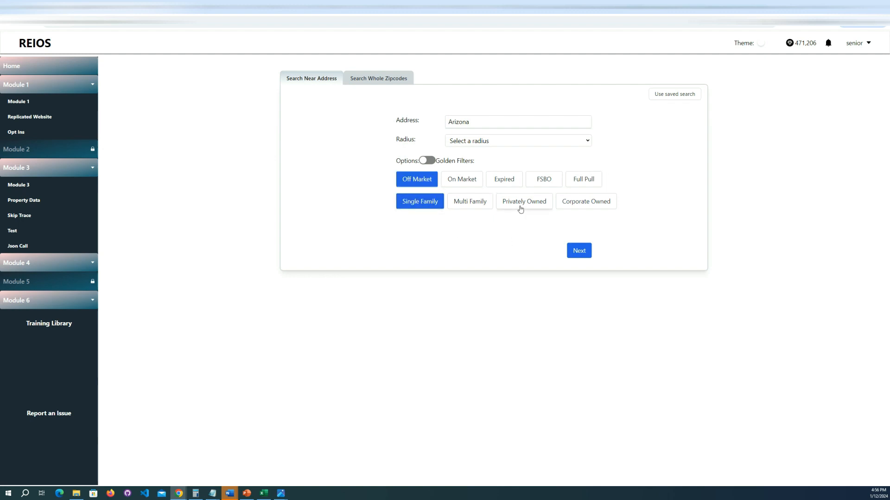
left_click(521, 207)
left_click(521, 204)
left_click(425, 206)
left_click(417, 180)
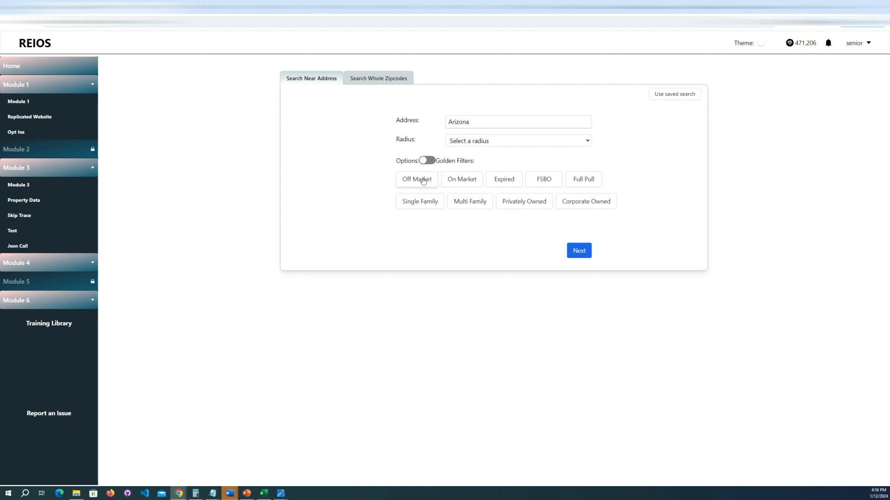
Step: Try combining On Market, Multi Family and Corporate Owned, and toggle Full Pull to compare
left_click(454, 181)
left_click(470, 201)
left_click(576, 204)
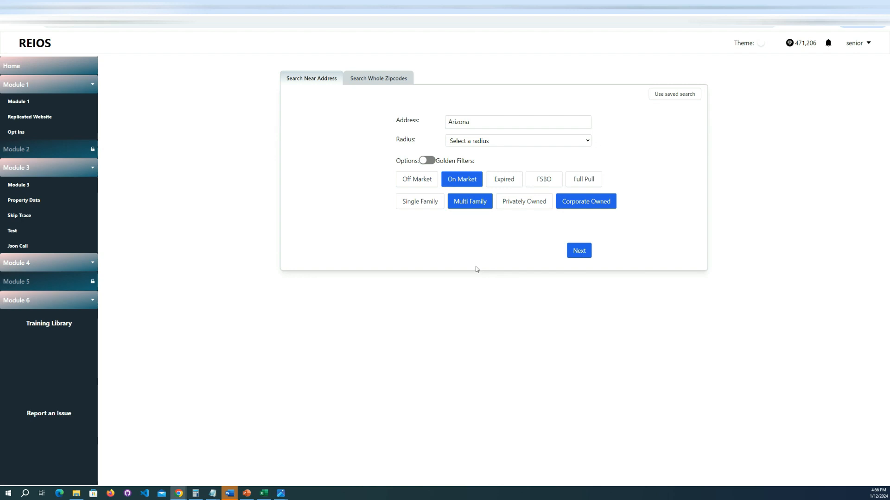
left_click(584, 186)
left_click(576, 181)
Step: Try the Expired filter with Single Family and Privately Owned, and clear Expired and Privately Owned
left_click(502, 181)
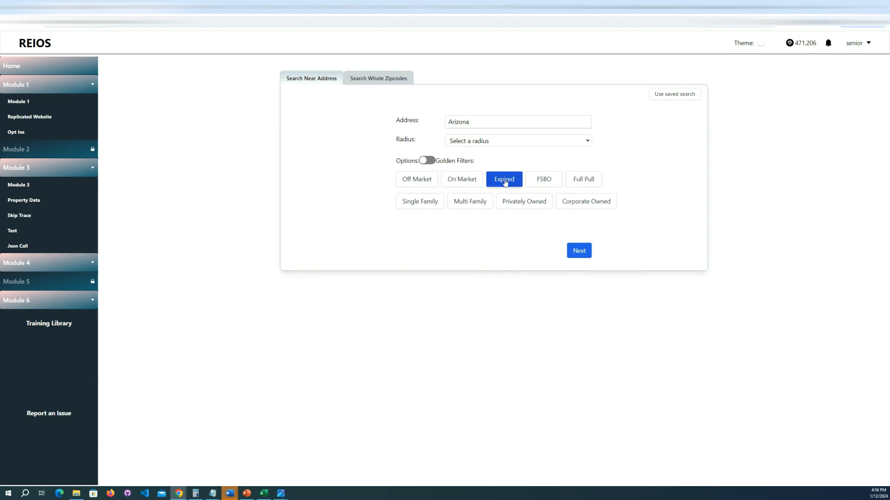
left_click(504, 181)
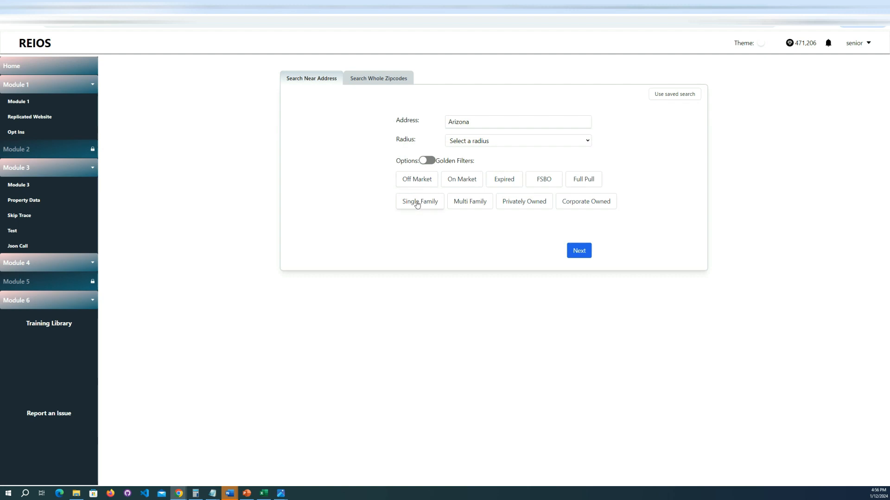
left_click(503, 181)
left_click(404, 208)
left_click(512, 203)
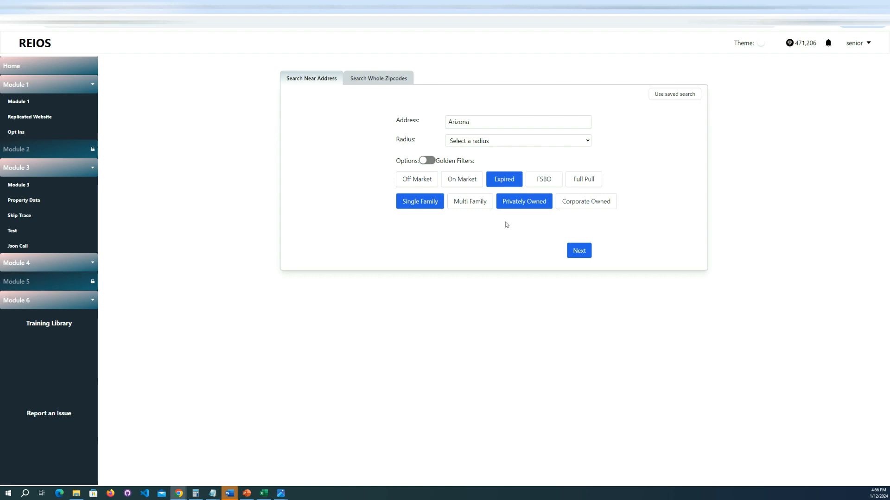
left_click(506, 180)
left_click(522, 203)
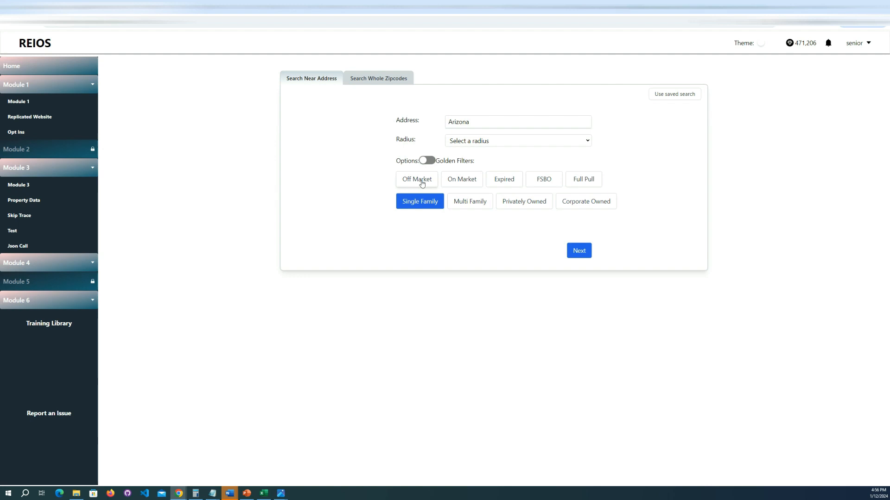
Step: Toggle the Off Market, Single Family and Privately Owned filters and continue to the detailed search criteria
left_click(420, 182)
left_click(419, 201)
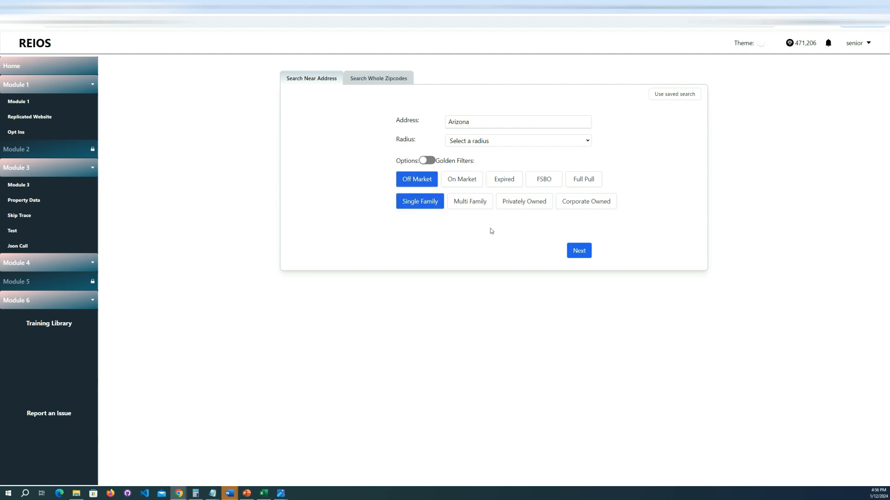
left_click(513, 204)
left_click(577, 250)
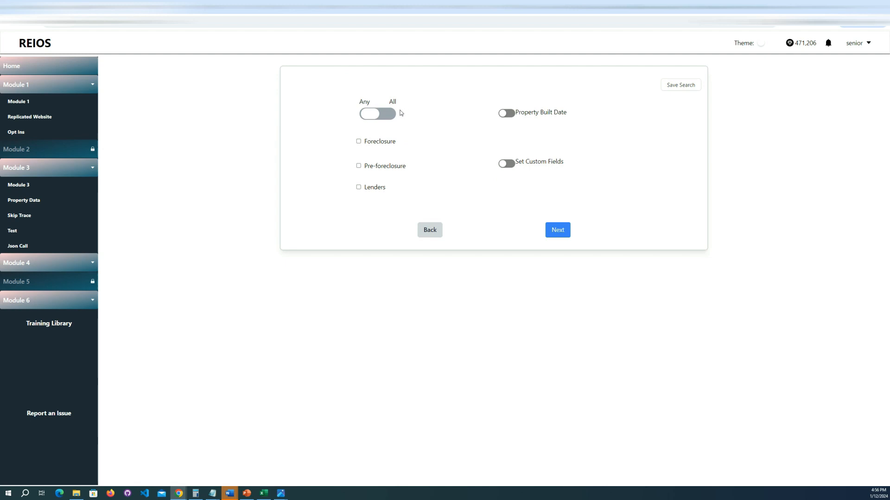
Step: Try the Foreclosure and Pre-foreclosure filters together under Any matching and one at a time under All matching
left_click(359, 142)
left_click(359, 181)
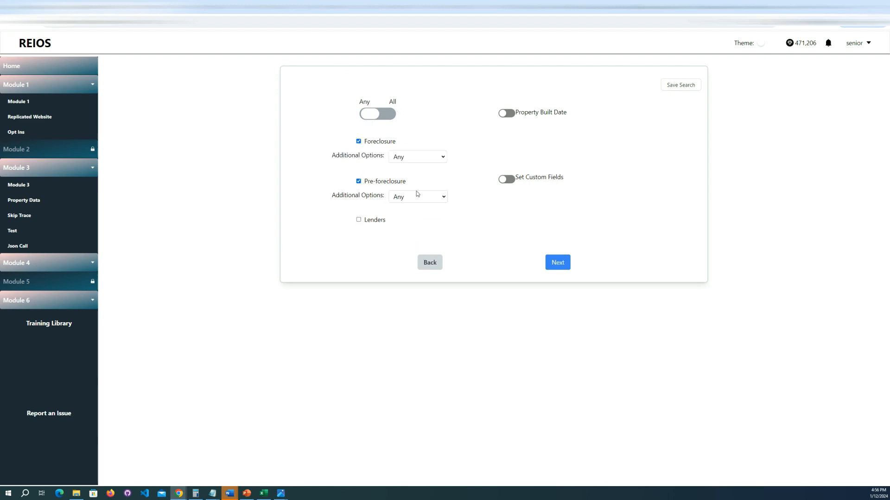
left_click(373, 109)
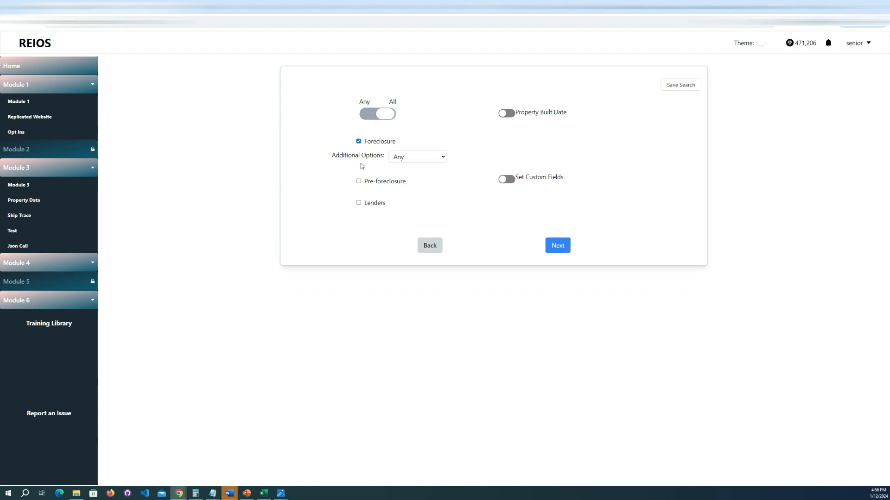
left_click(359, 181)
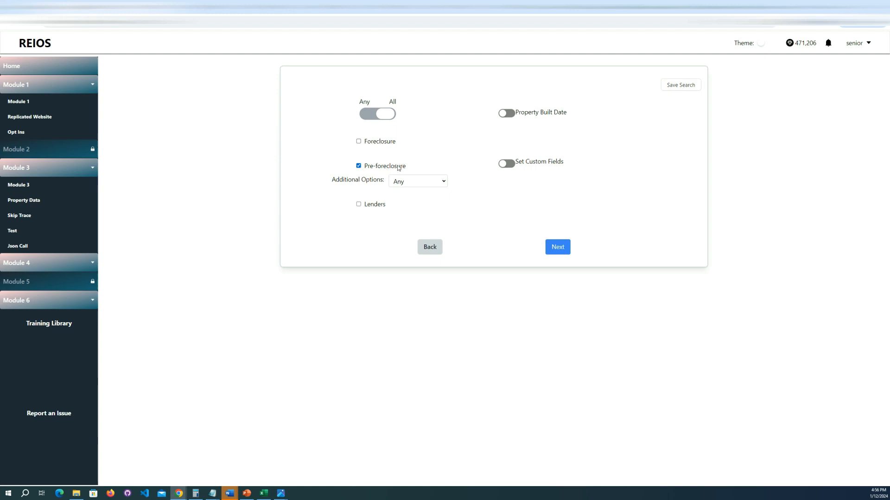
left_click(371, 138)
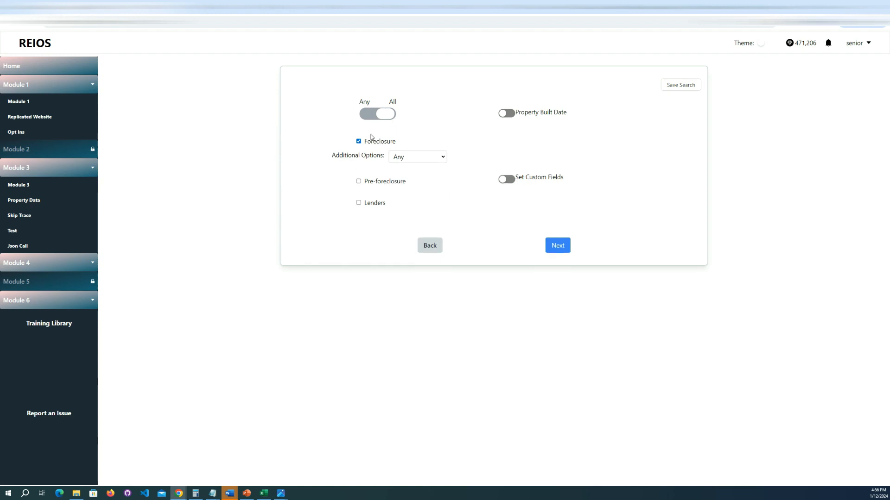
left_click(359, 181)
Step: Enable the Lenders filter and try its USDA, FSA and VA options with the Any/All matching switched
left_click(359, 204)
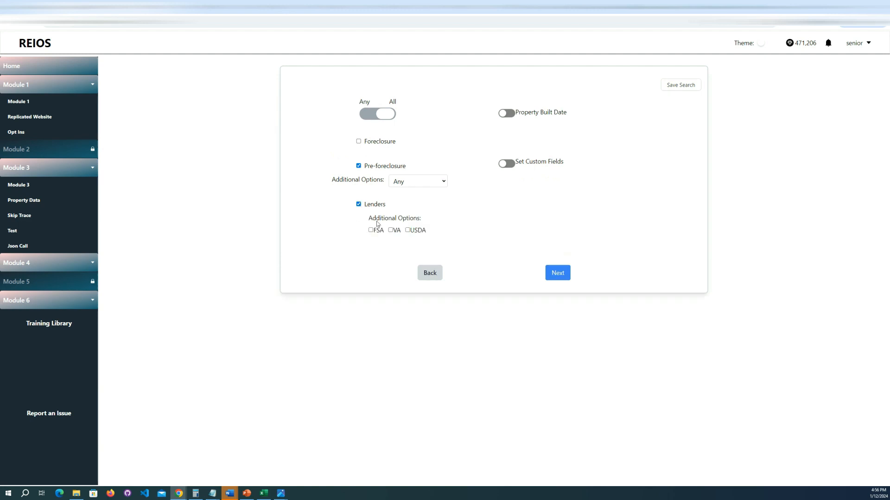
left_click(408, 231)
left_click(371, 231)
left_click(371, 114)
left_click(390, 230)
Step: Set matching to Any, with Pre-foreclosure cleared and the VA and USDA lender options selected
double_click(378, 113)
left_click(380, 115)
left_click(387, 115)
left_click(358, 166)
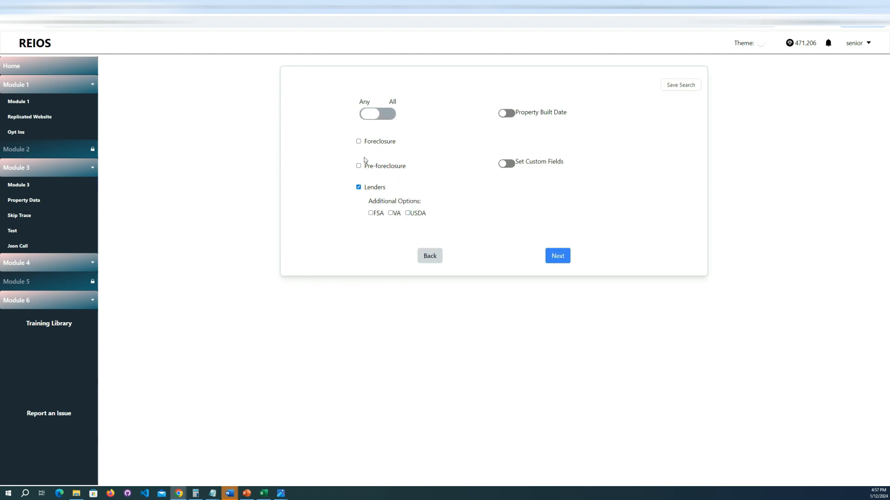
left_click(390, 213)
left_click(407, 213)
Step: Switch the Property Built Date filter on and off again, and enable Set Custom Fields
left_click(504, 114)
left_click(505, 114)
left_click(505, 163)
Step: Remove Notes/Remarks, Auction Date, Auction Address and Foreclosure Date from the selected custom fields
mouse_move(628, 199)
left_mouse_down()
mouse_move(627, 245)
mouse_move(626, 195)
left_mouse_up()
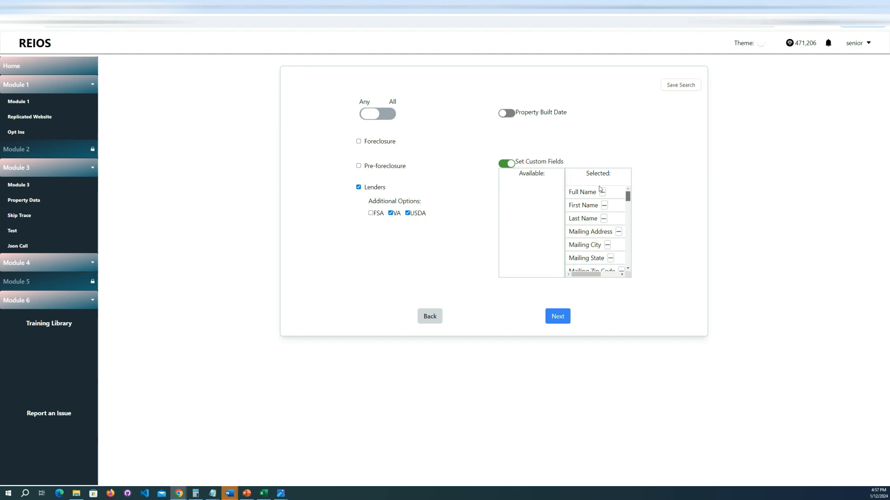
left_click_drag(628, 199, 627, 236)
left_click(616, 207)
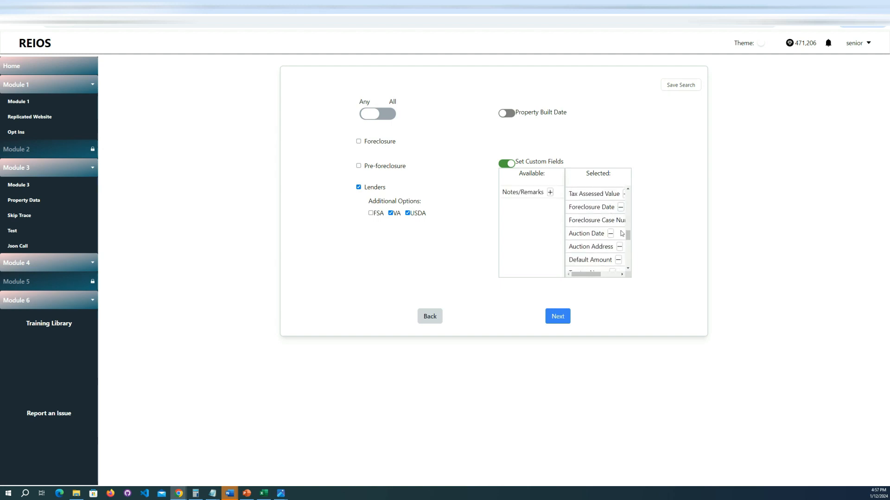
left_click(610, 233)
left_click(619, 234)
left_click(619, 208)
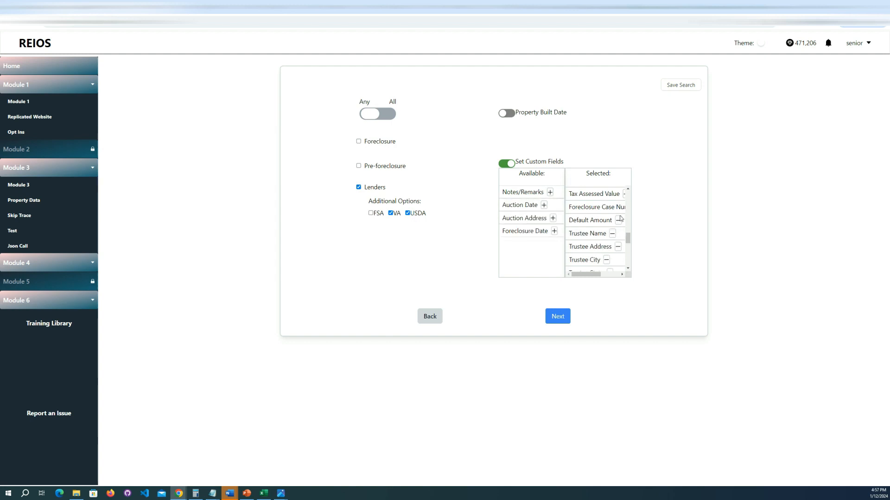
Step: Remove the foreclosure case number field from the selected custom fields
left_click_drag(595, 272, 613, 273)
left_click(607, 207)
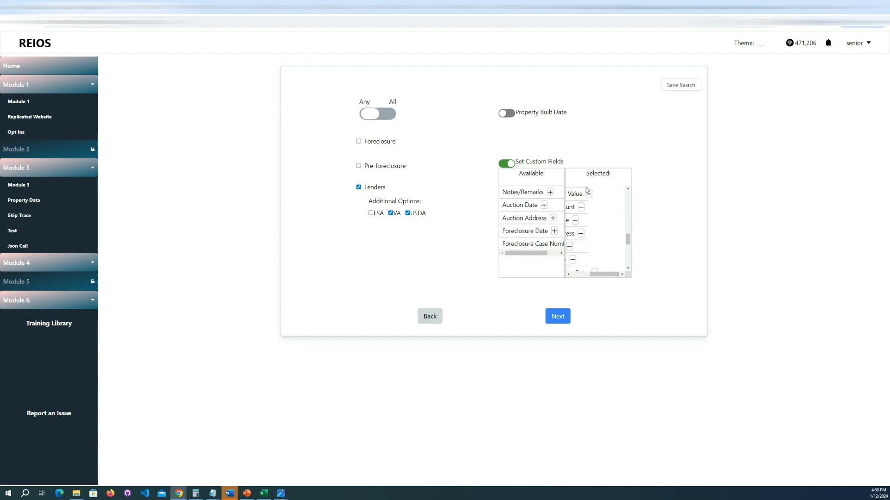
left_click_drag(606, 276, 558, 276)
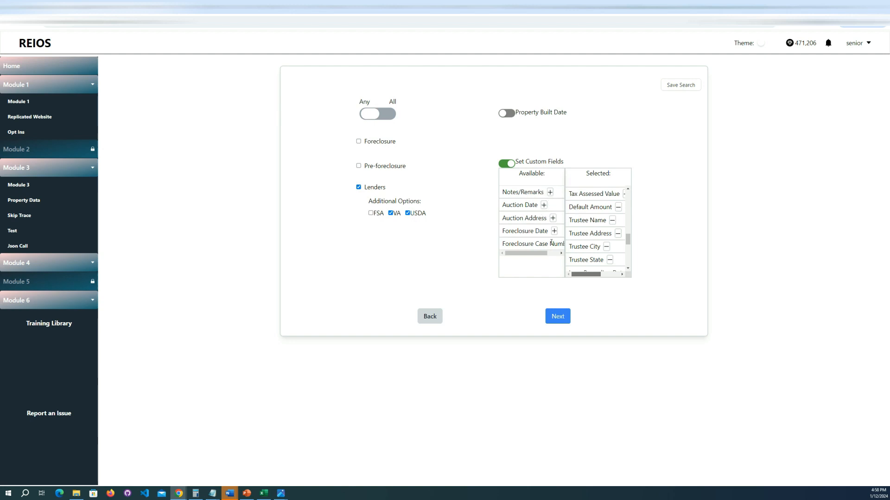
Step: Add all the removed fields, from Notes/Remarks to the foreclosure case number, back to the selected fields and disable Set Custom Fields
left_click(550, 192)
left_click(543, 192)
left_click(552, 192)
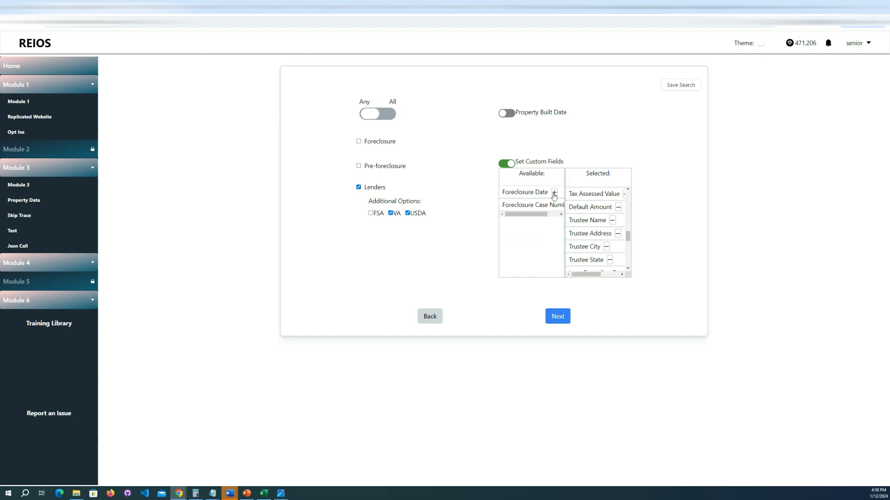
left_click(554, 192)
left_click_drag(528, 205, 556, 205)
left_click(557, 193)
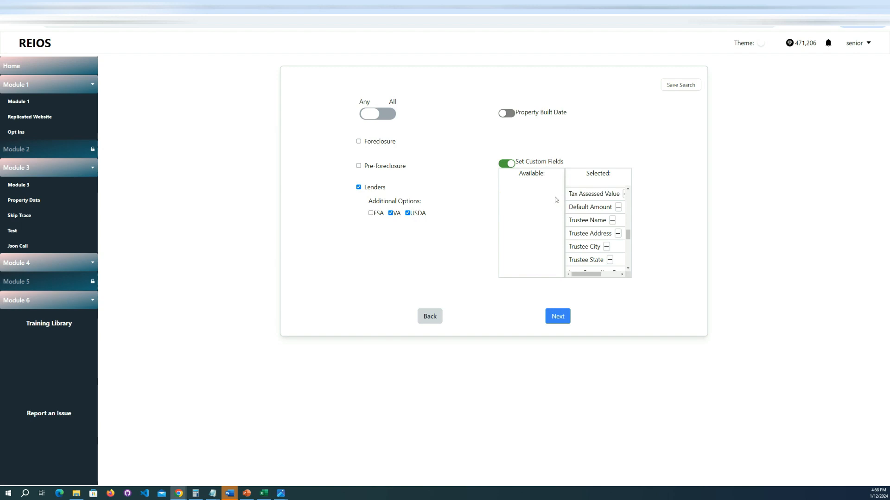
left_click(506, 163)
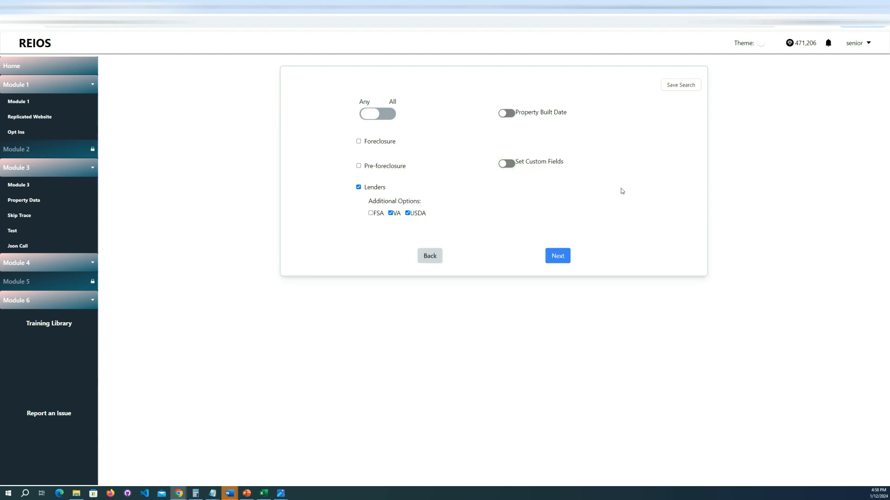
Step: Run the search with the current filters and review the matched records, needed credits and available credits
left_click(554, 256)
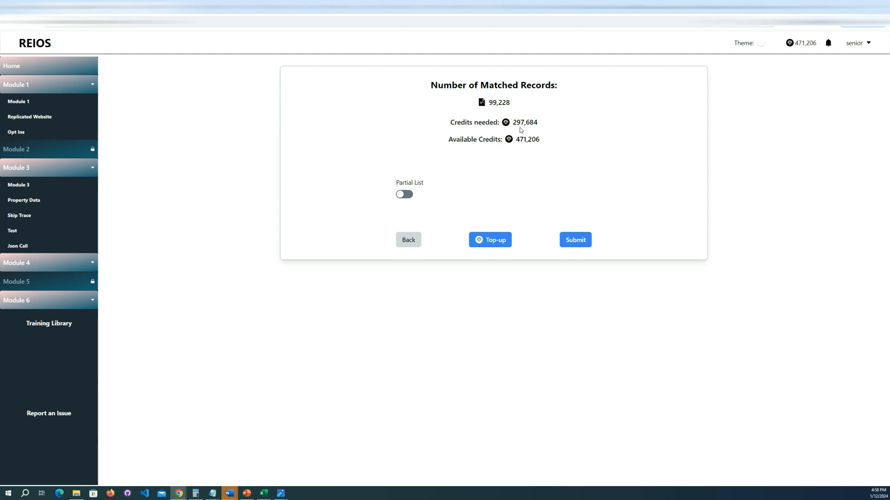
left_click_drag(541, 126, 515, 140)
left_click(551, 140)
left_click(556, 153)
left_click_drag(512, 103, 486, 103)
left_click(562, 154)
Step: Enable Partial List and set the maximum credits to spend to 100, trying the credit slider as well
left_click(403, 194)
double_click(477, 213)
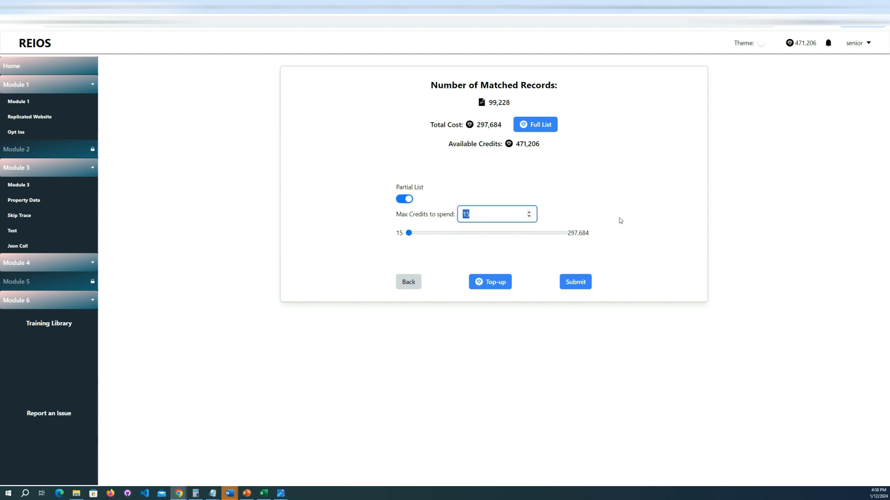
type("1")
left_click(614, 191)
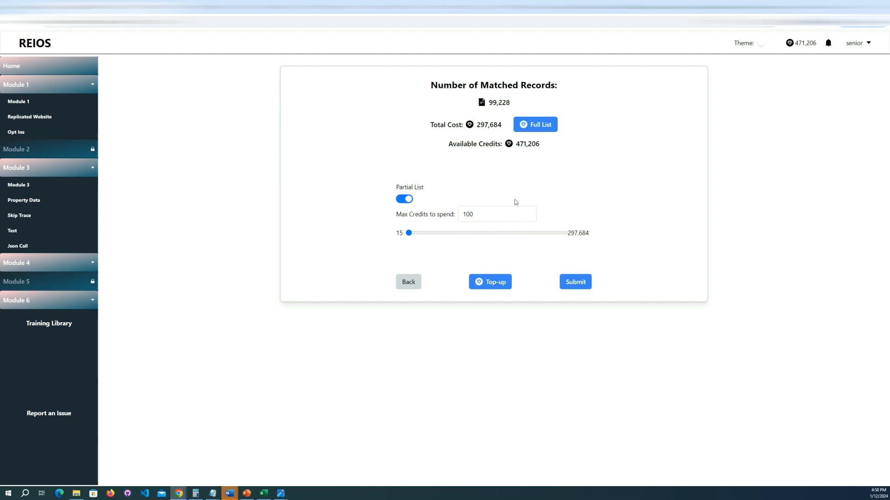
left_click_drag(410, 233, 399, 207)
type("1")
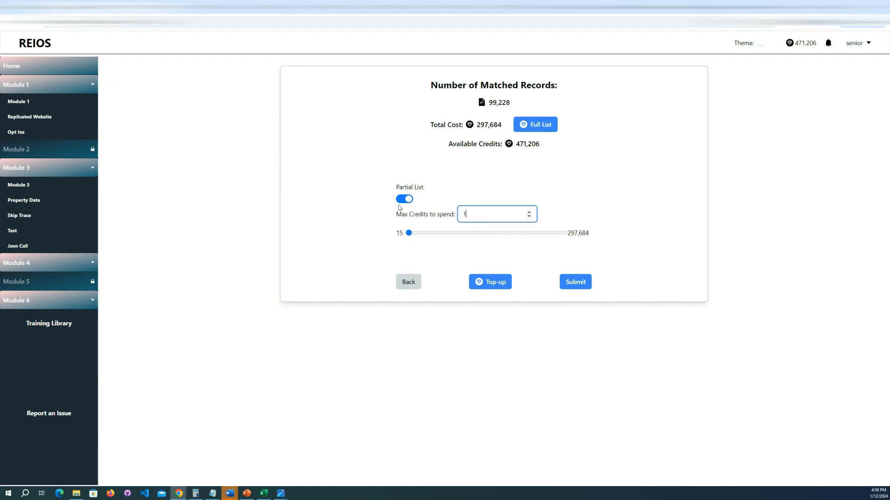
left_click(420, 203)
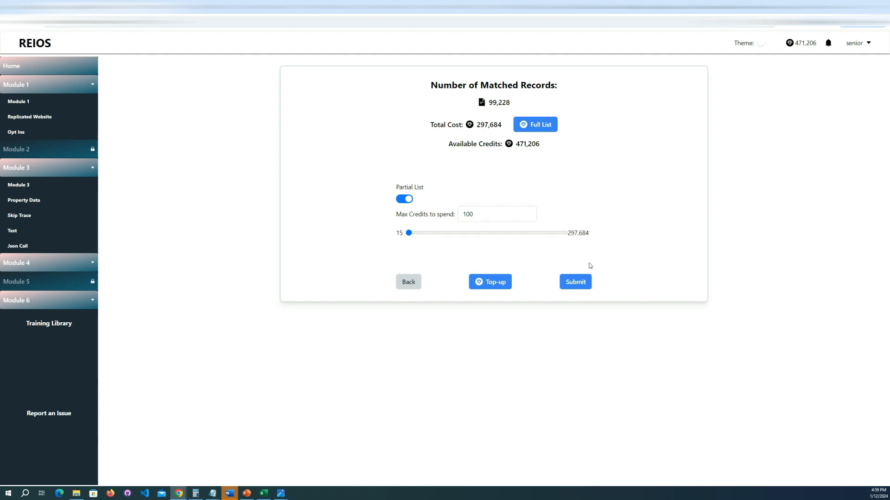
Step: Submit and accept the 100-credit property data transaction, and check its entry in the notifications
left_click(577, 288)
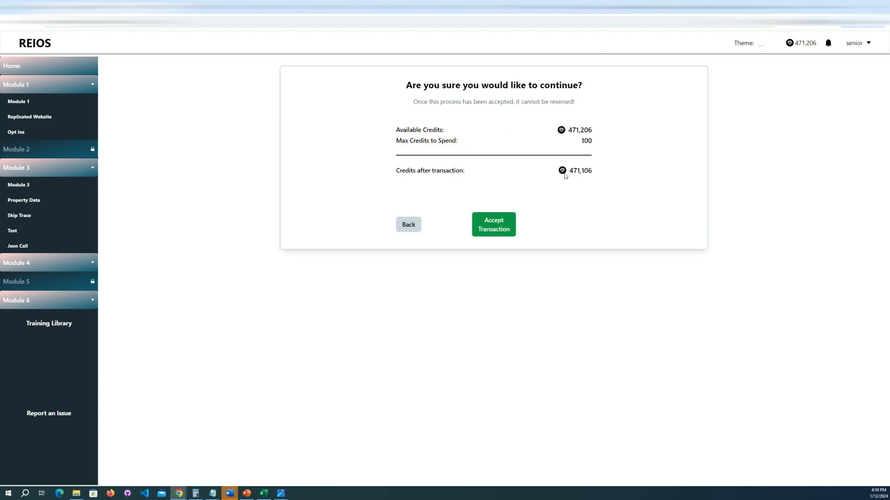
left_click_drag(423, 85, 519, 148)
left_click(493, 225)
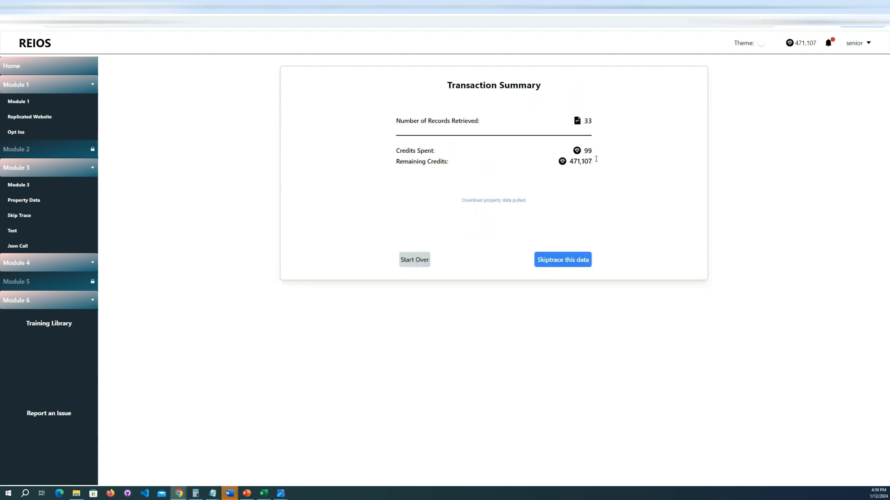
left_click(827, 44)
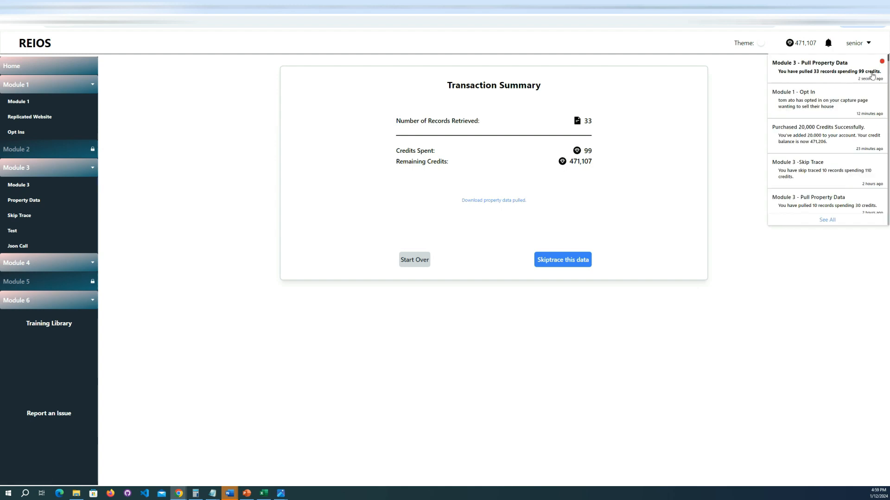
left_click(828, 43)
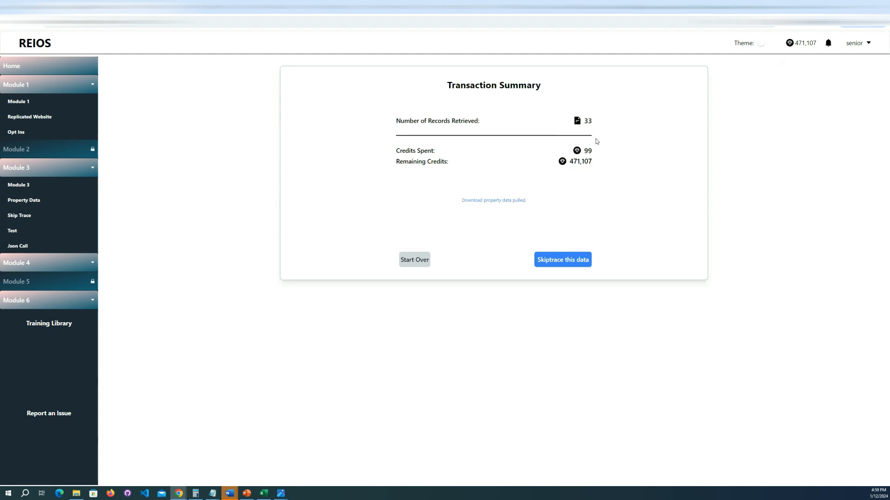
Step: Download the pulled property data and open the CSV file in Excel to examine its columns
left_click(489, 202)
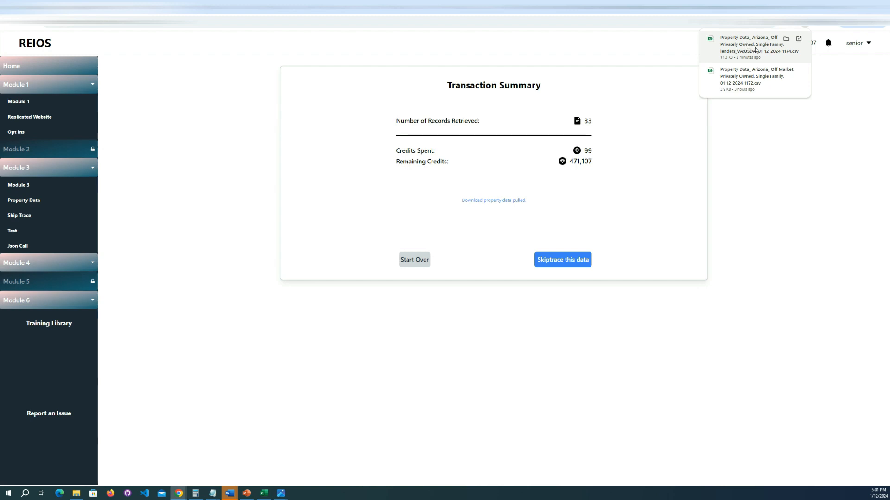
left_click(754, 63)
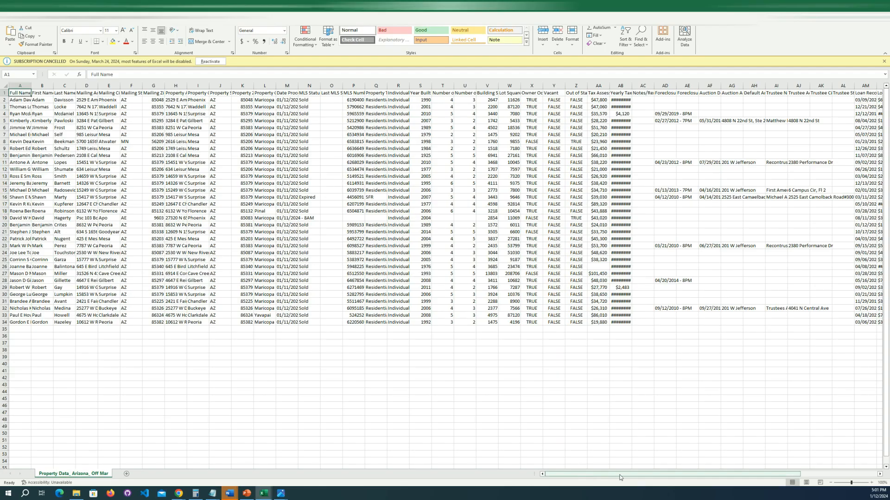
left_click_drag(621, 477, 695, 475)
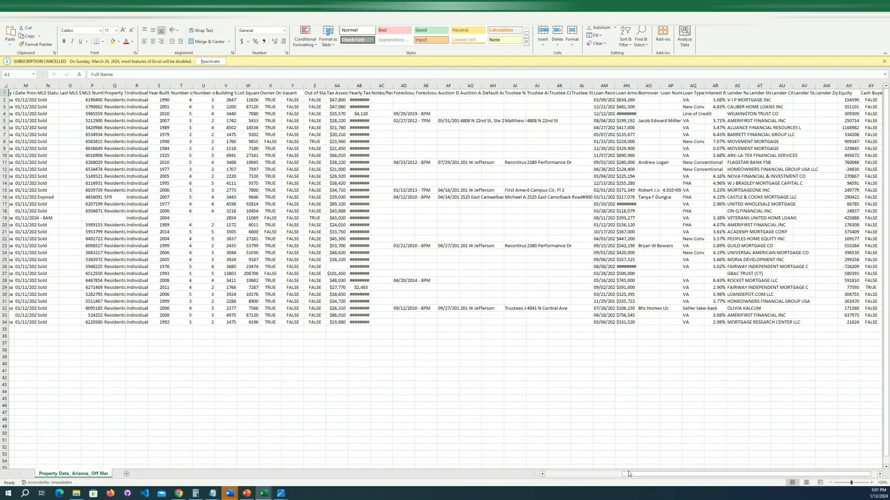
left_click_drag(629, 473, 553, 474)
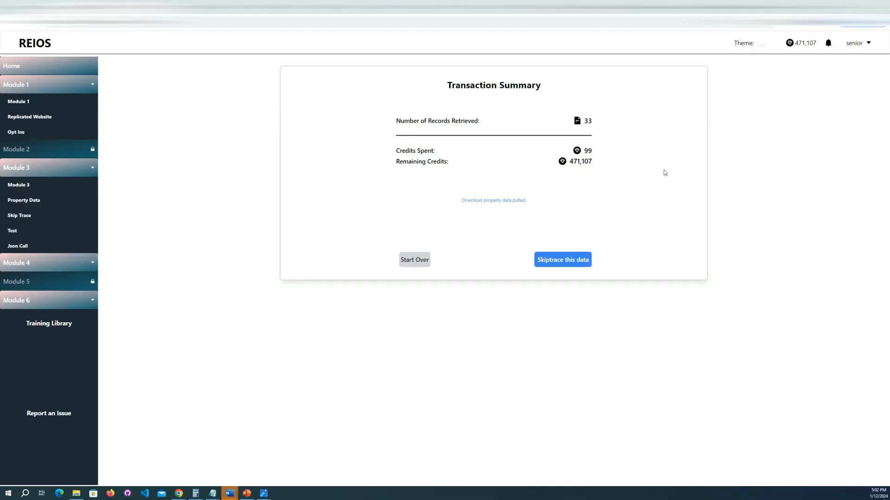
Step: Return to REIOS, review the number of records retrieved and send the pulled data to skip tracing
left_click_drag(596, 120, 583, 121)
left_click(629, 154)
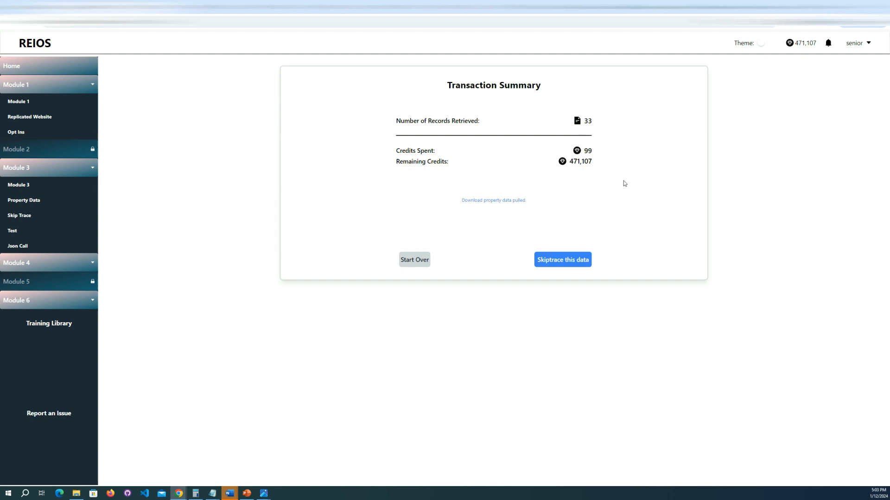
double_click(595, 120)
left_click(613, 186)
left_click(565, 262)
Step: Switch Remove DNC Numbers and Remove Litigation Numbers off and back to Yes
left_click(426, 173)
left_click(426, 172)
left_click(547, 168)
left_click(547, 168)
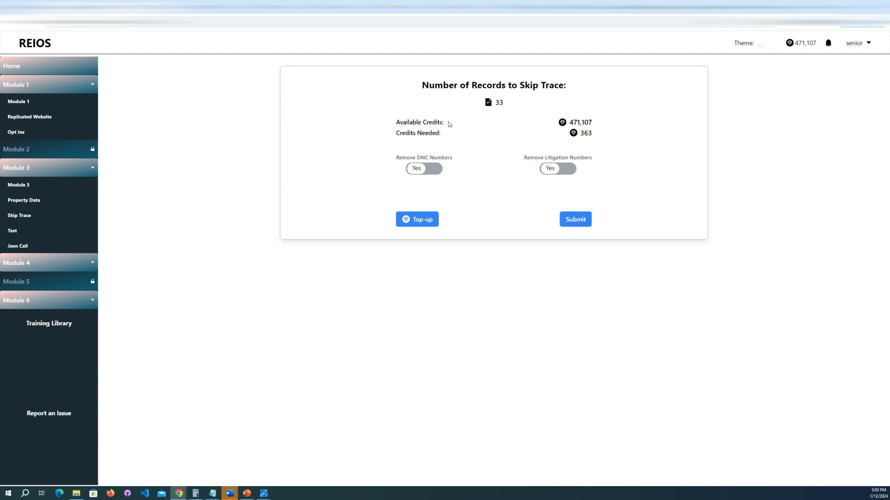
Step: Review the records and credits needed for the skip trace, and submit and accept the transaction
left_click_drag(406, 122, 471, 134)
left_click(530, 130)
left_click_drag(509, 102, 492, 111)
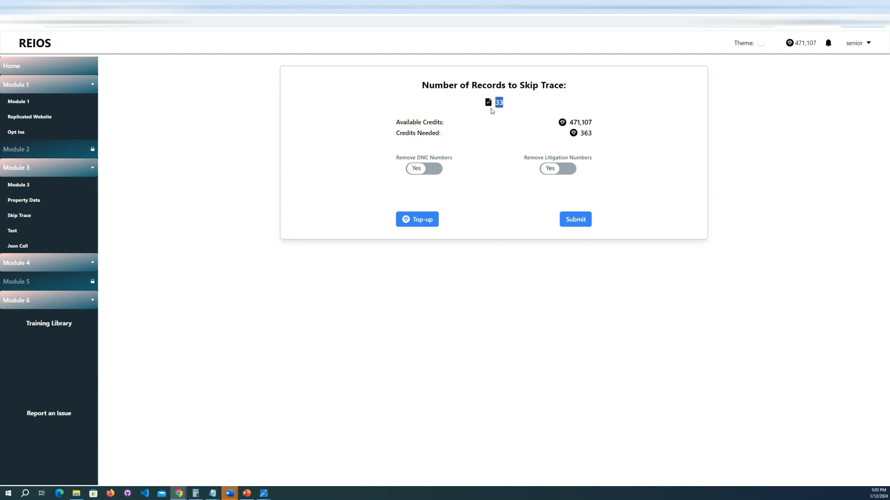
left_click(575, 224)
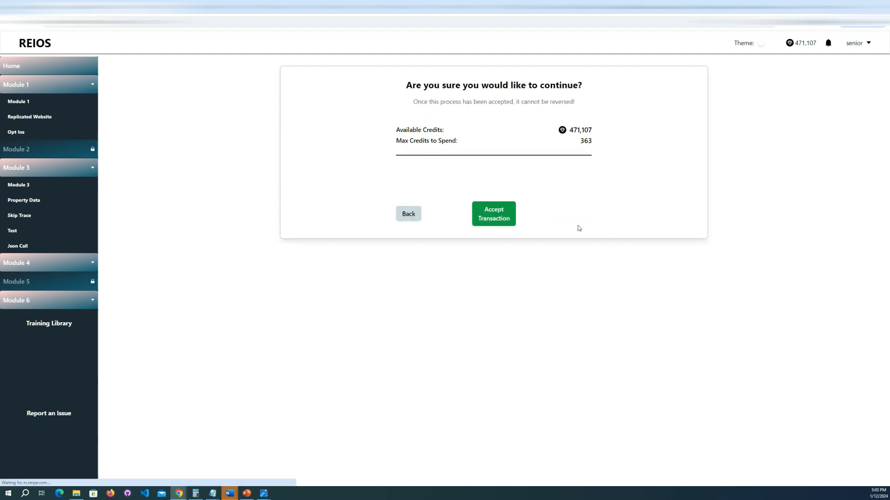
left_click(503, 220)
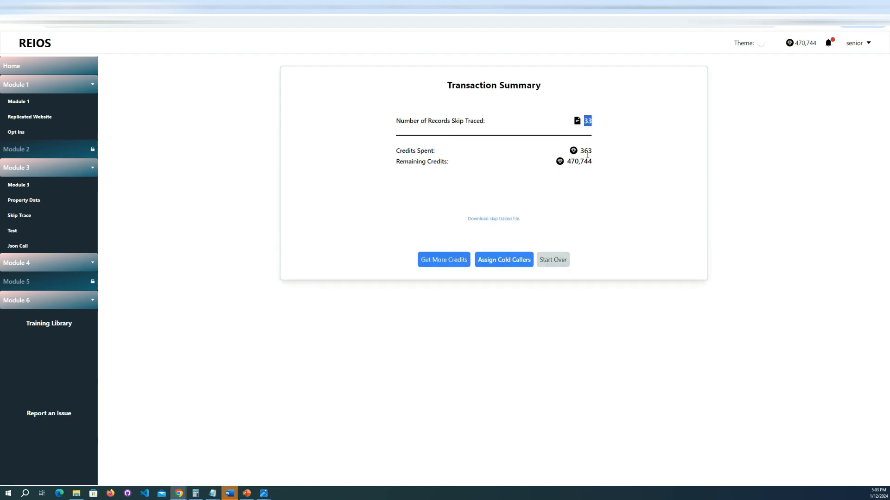
Step: Review the credits spent and remaining in the skip trace summary and download the skip traced file
left_click_drag(588, 151, 567, 164)
left_click(604, 162)
left_click(589, 187)
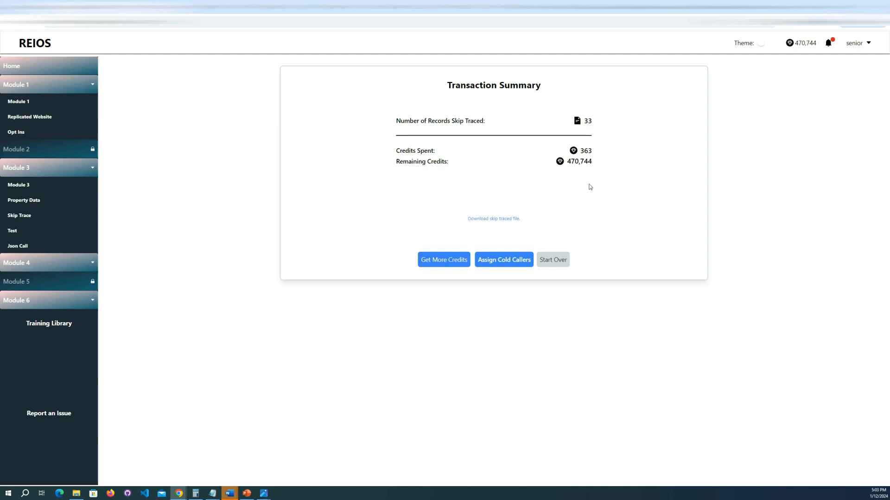
left_click(510, 216)
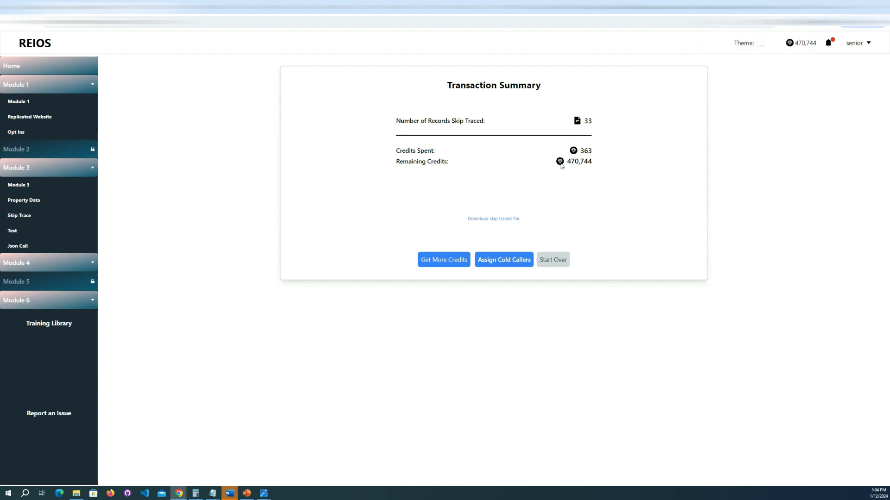
Step: Assign 20 cold caller hours to the skip traced file and accept the transaction
left_click(503, 264)
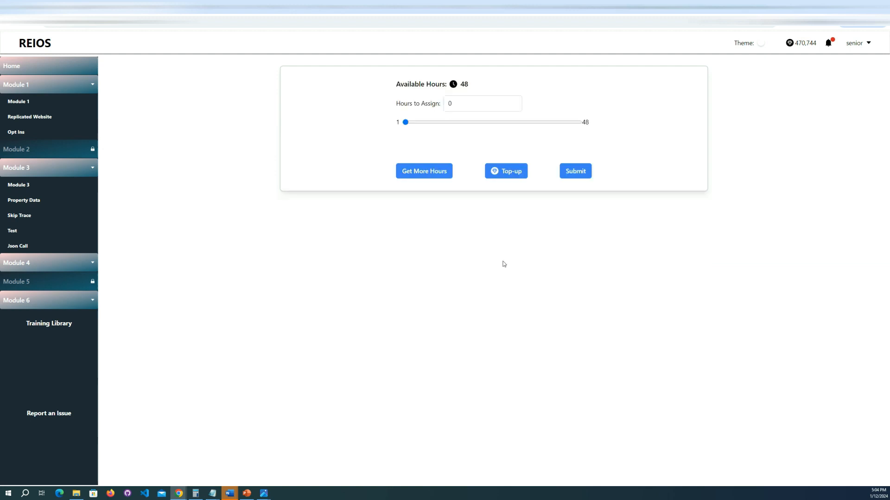
double_click(466, 85)
double_click(460, 102)
type("20")
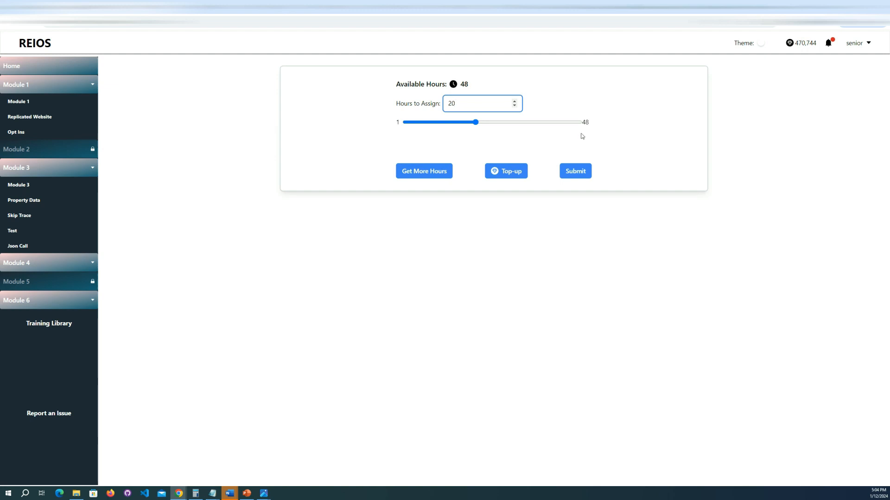
left_click(575, 171)
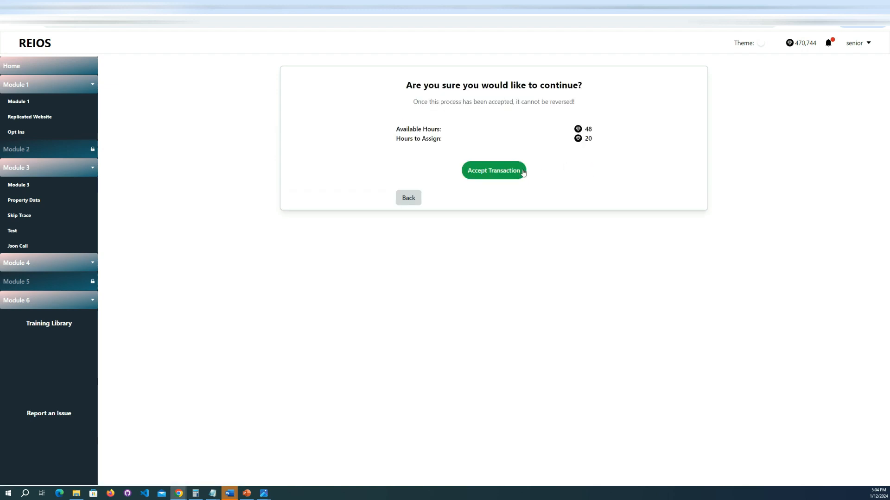
double_click(588, 129)
left_click(503, 171)
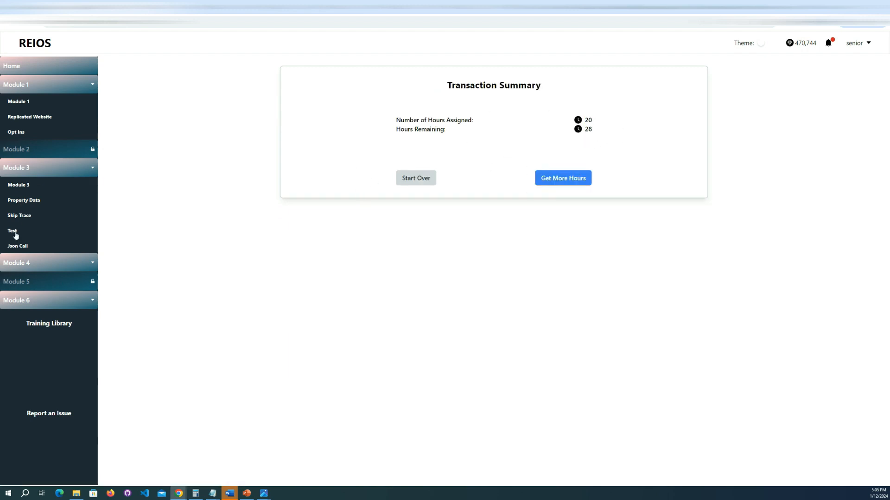
Step: Open the Cold Caller Files list and examine the newest file's name, assigned hours and status
left_click(27, 264)
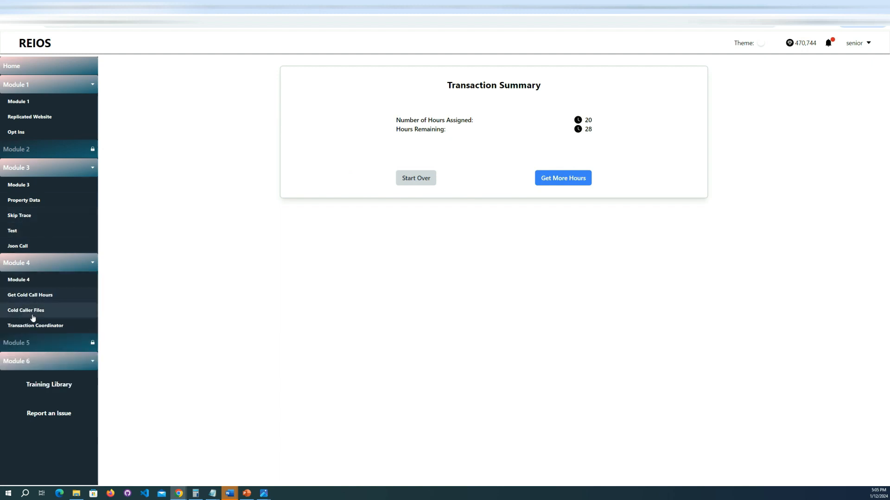
left_click(29, 311)
left_click_drag(573, 96, 269, 99)
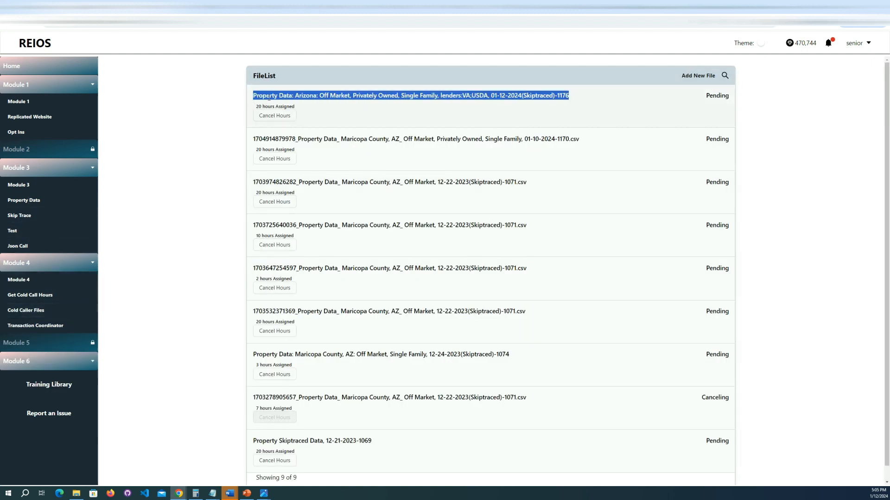
left_click(364, 114)
left_click_drag(300, 105, 254, 107)
left_click(345, 114)
left_click_drag(260, 105, 362, 112)
left_click(367, 113)
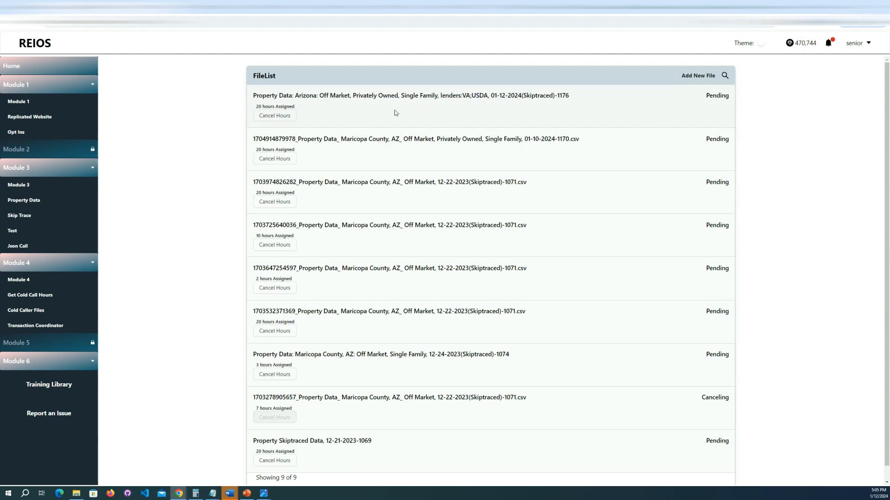
left_click_drag(707, 96, 750, 102)
left_click(669, 117)
left_click_drag(576, 106, 266, 96)
left_click(362, 114)
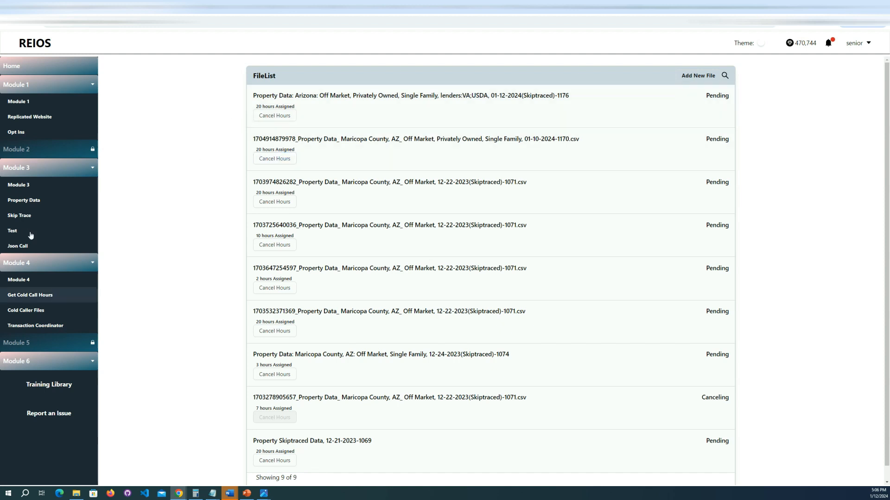
Step: Start a new property data search near an address and set the address to Maricopa County, AZ
left_click(42, 200)
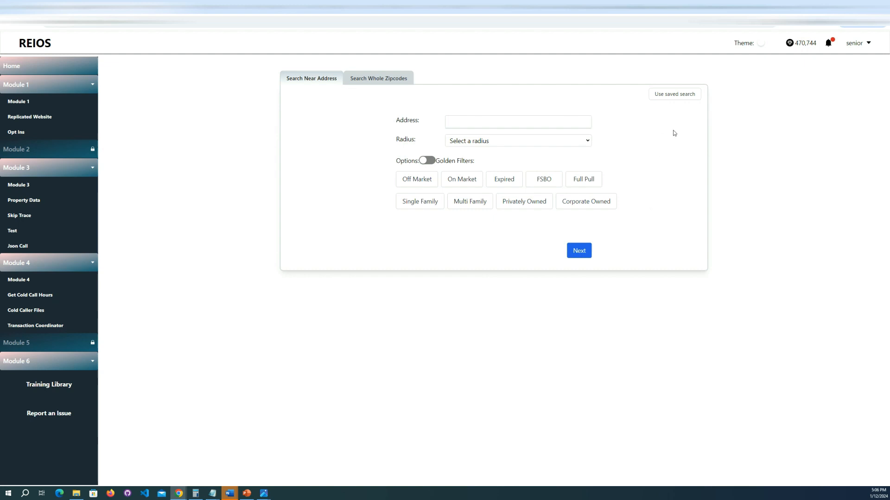
left_click(506, 119)
type("marciopa")
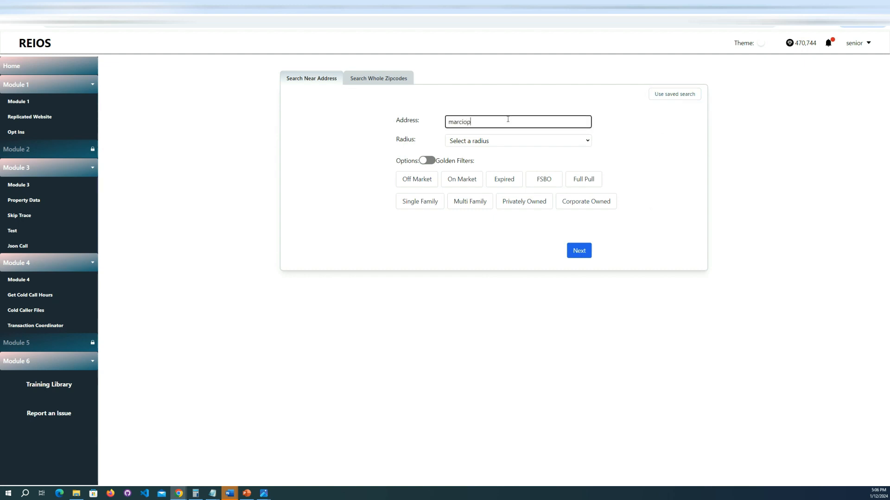
double_click(499, 124)
type("maricopa")
left_click(470, 133)
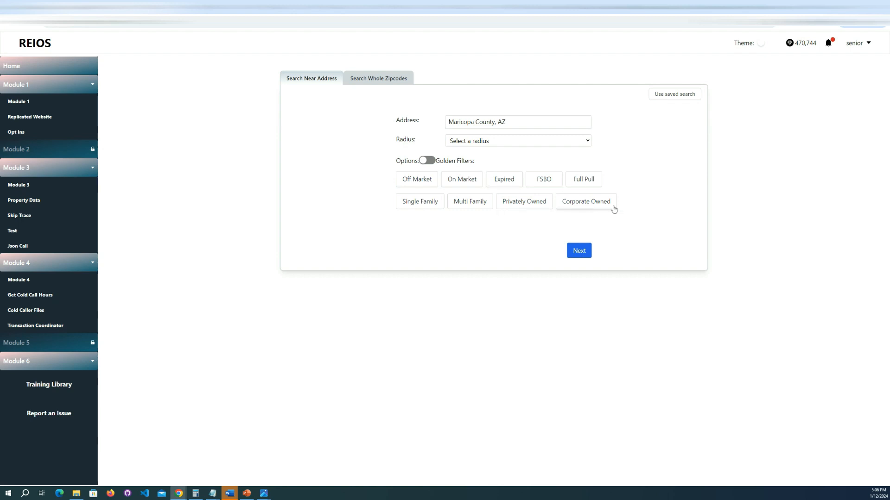
Step: Filter the Maricopa County search to Off Market, Single Family and Privately Owned properties and continue to the additional filters
left_click(416, 179)
left_click(421, 202)
left_click(524, 202)
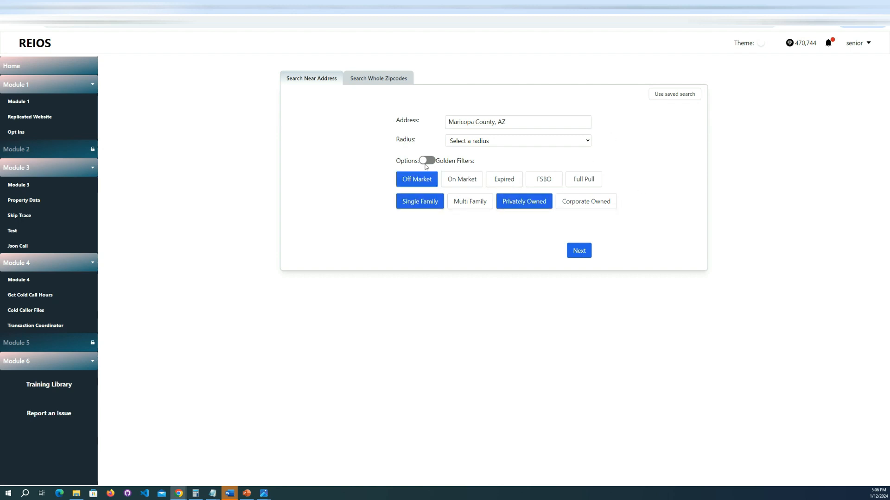
left_click(579, 251)
Step: Enable custom fields, clear the Lenders filter, and remove Full Name, First Name and Last Name from the selected fields
left_click(506, 164)
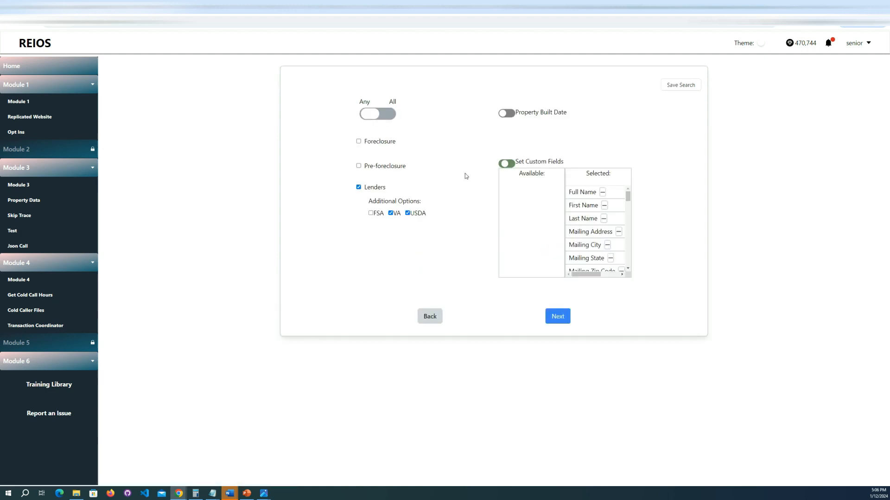
left_click(358, 187)
left_click(603, 193)
left_click(603, 192)
left_click(603, 193)
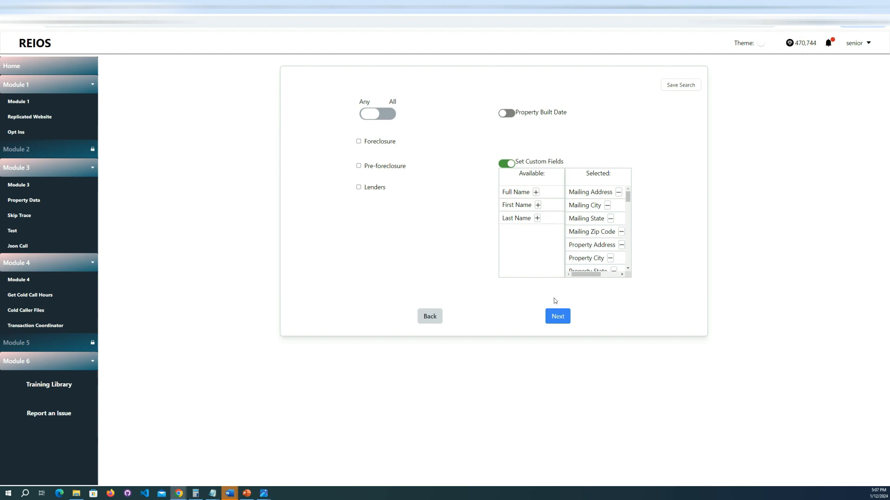
Step: Save the search under the title "input fields"
left_click(679, 85)
left_click(403, 258)
type("input fields")
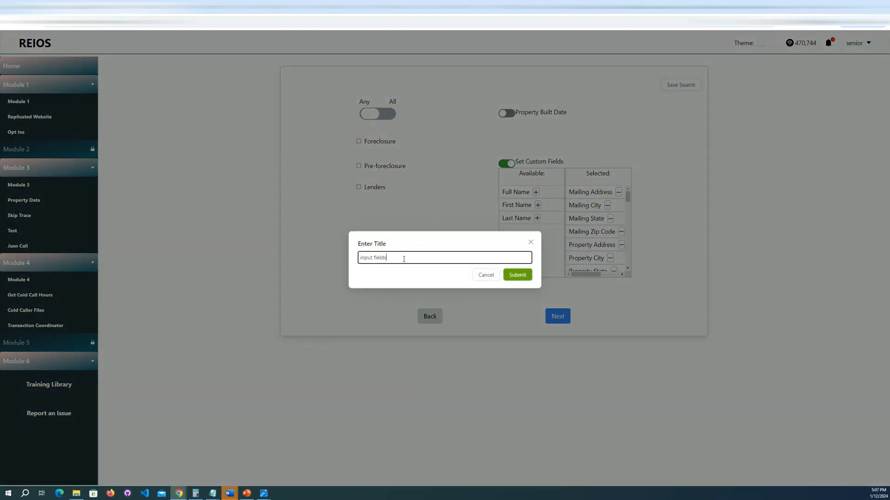
left_click(518, 277)
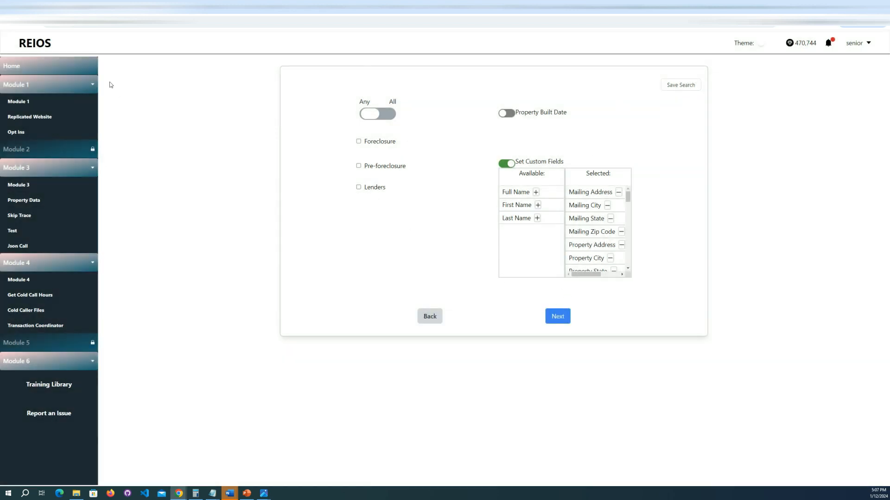
Step: Return to the home page, open Property Data again and load the saved Maricopa County search
left_click(31, 42)
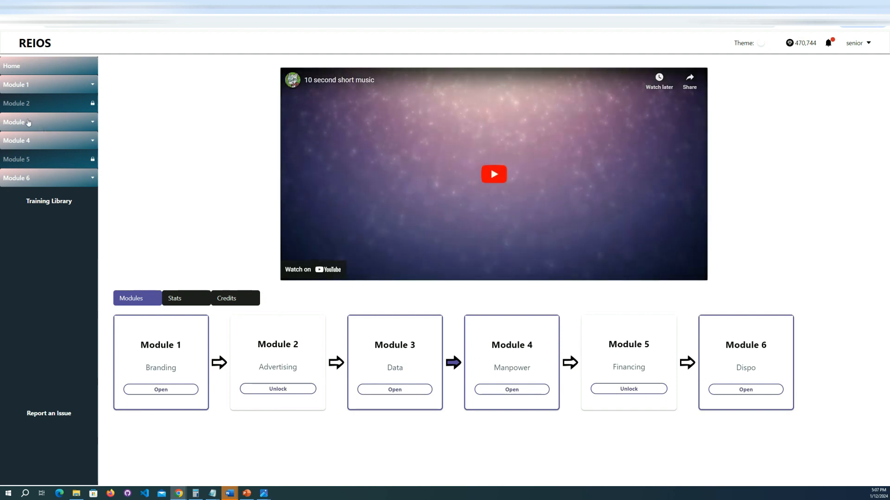
left_click(29, 123)
left_click(23, 154)
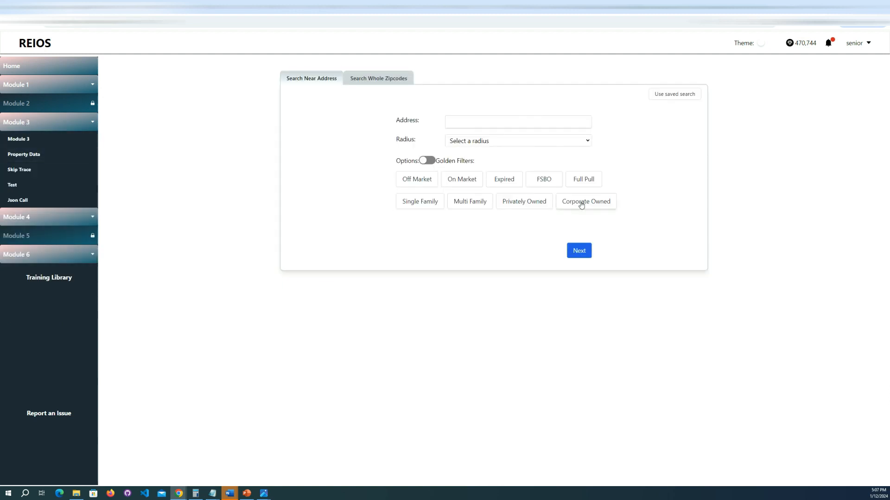
left_click(680, 95)
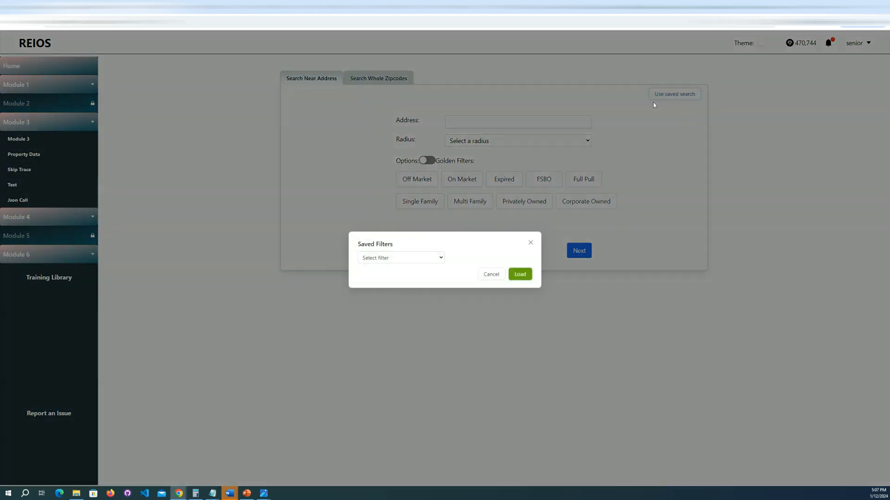
left_click(399, 258)
left_click(375, 297)
left_click(524, 274)
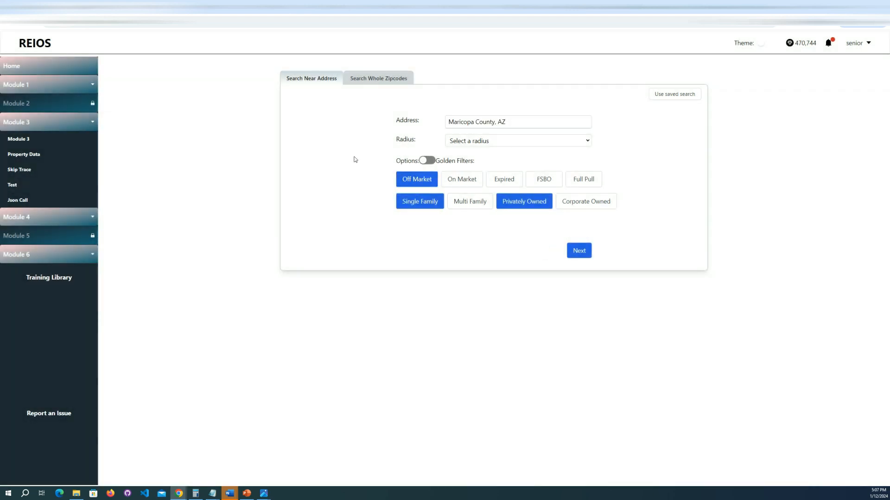
Step: Check the custom fields, address and property filters restored by the saved search
left_click(583, 251)
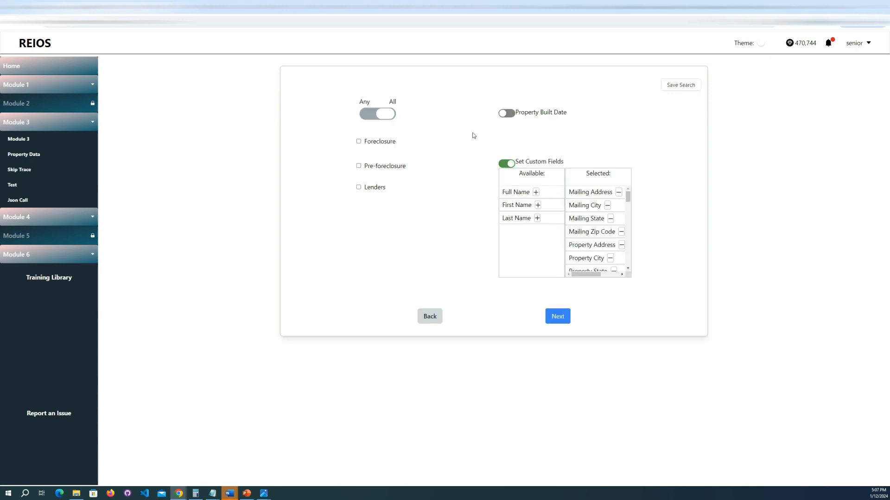
left_click(429, 321)
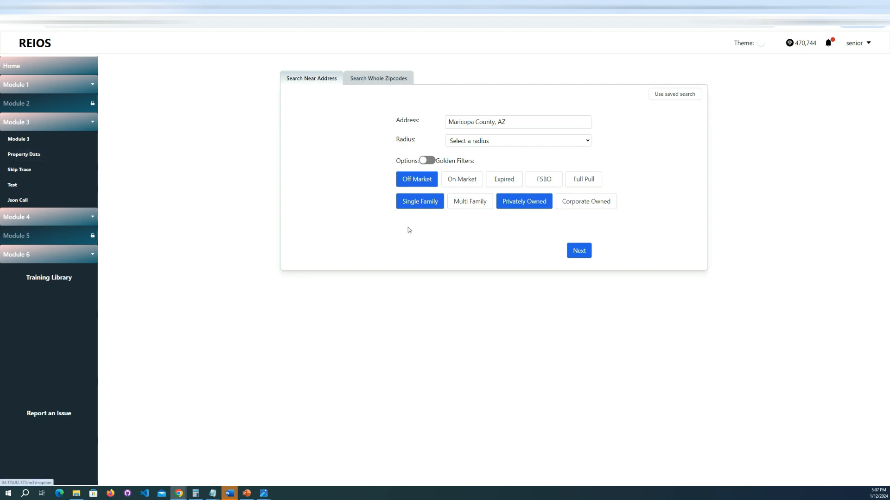
left_click(416, 179)
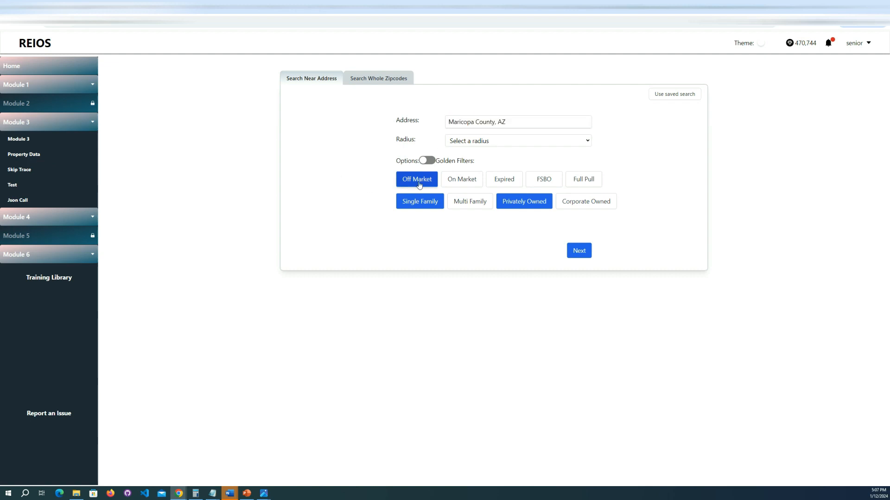
left_click(420, 201)
left_click(469, 201)
left_click(524, 201)
Step: Turn off the custom fields for the loaded search and continue to its matched records
left_click(579, 252)
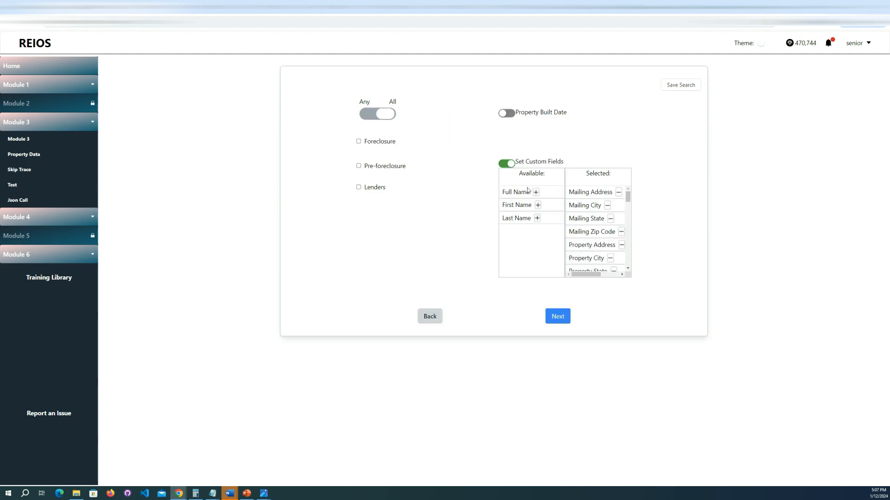
left_click(506, 163)
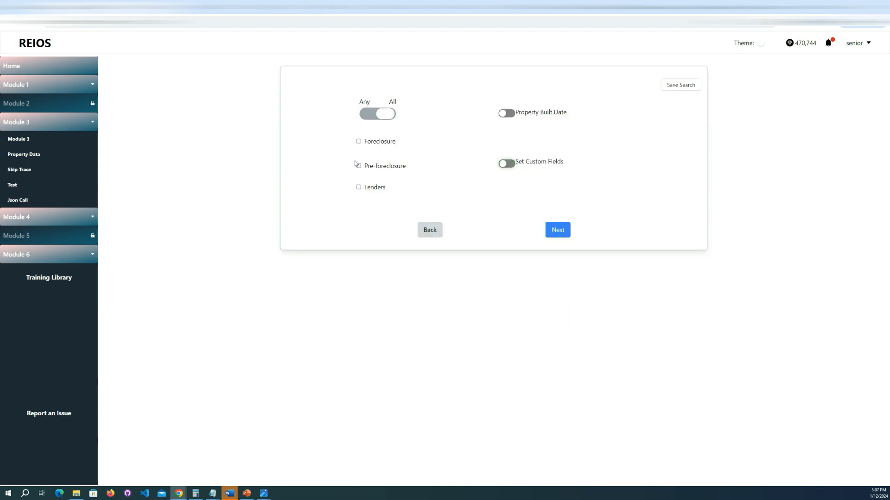
left_click(557, 231)
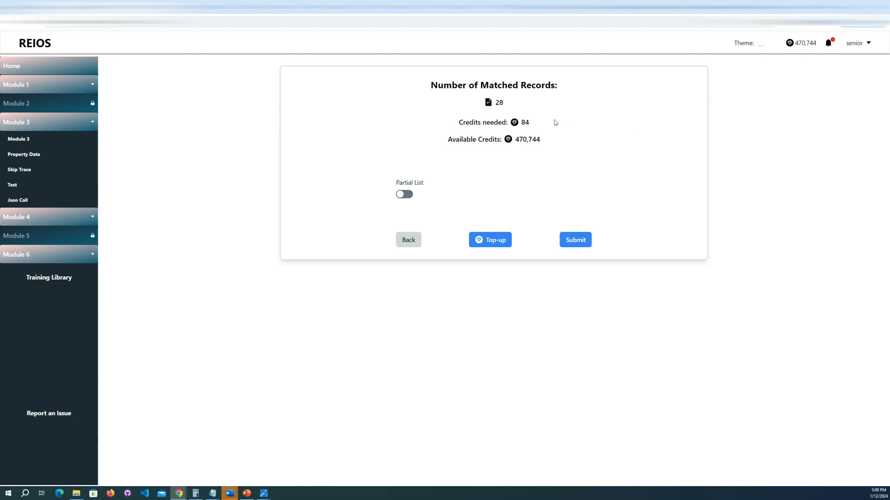
Step: Open the Downloads list and examine the titles and pulled record counts of the past data pulls
left_click(858, 44)
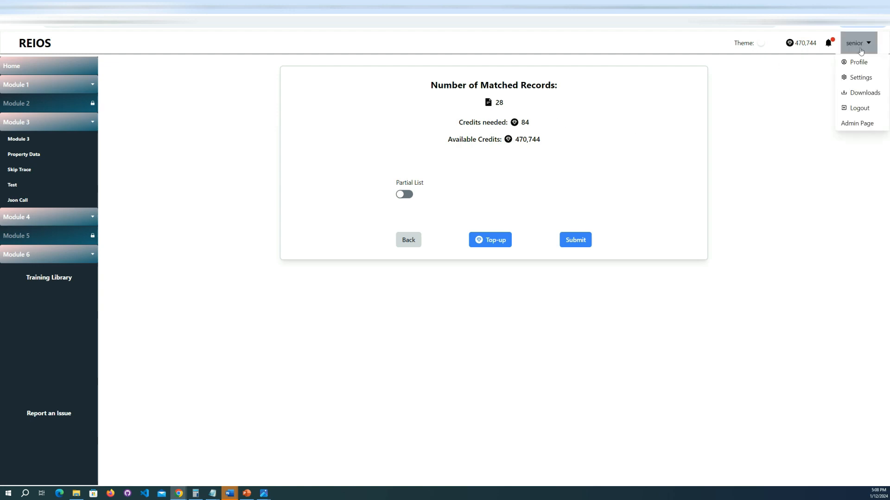
left_click(864, 92)
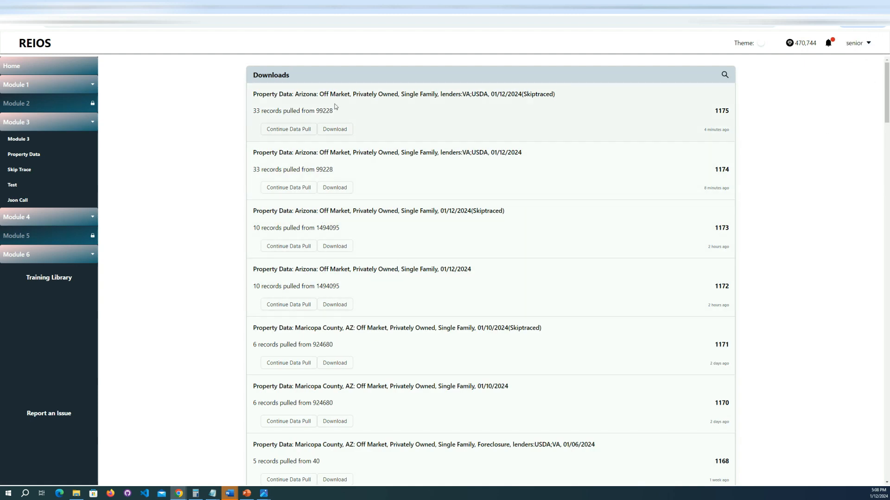
scroll(328, 355, "down", 8)
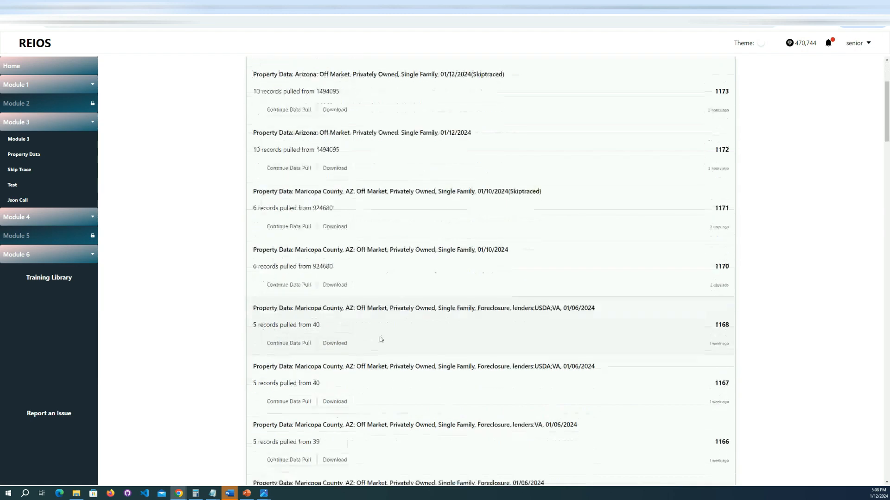
left_click_drag(580, 215, 404, 215)
left_click(438, 240)
scroll(558, 209, "up", 8)
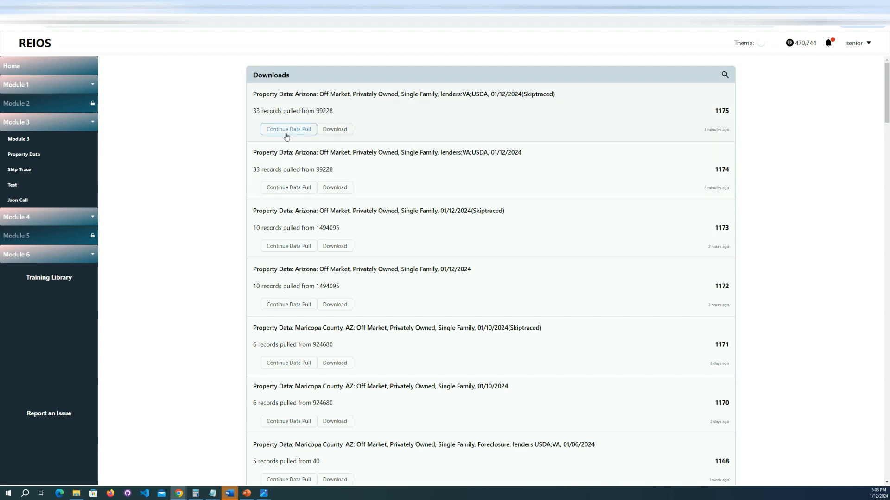
left_click_drag(340, 113, 313, 109)
left_click(359, 113)
left_click(318, 108)
Step: Continue the data pull of the newest skip traced Arizona file and examine its number of matched records
left_click(294, 130)
triple_click(499, 103)
left_click(535, 107)
left_click_drag(511, 105, 490, 106)
left_click(534, 107)
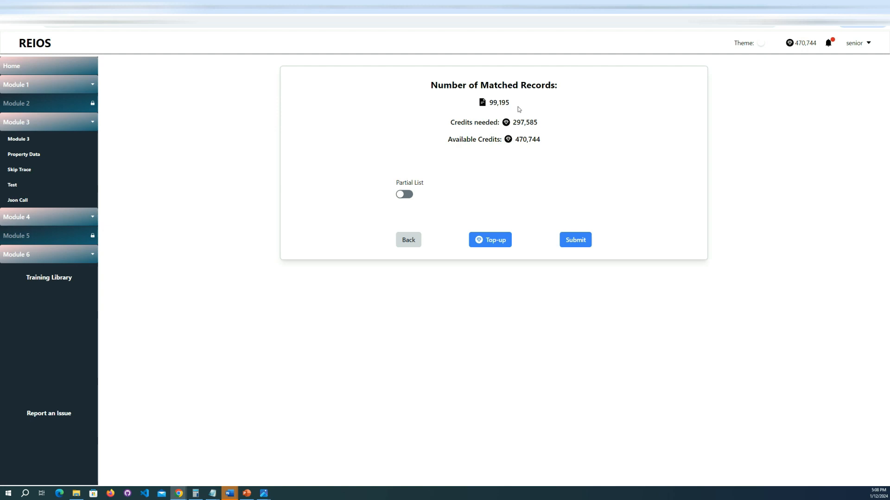
left_click_drag(515, 104, 490, 106)
left_click(521, 103)
left_click_drag(512, 104, 488, 106)
left_click(532, 110)
Step: Pull a partial list of the Arizona records with a maximum of 100 credits and accept the transaction
left_click(404, 194)
key("Tab")
type("100")
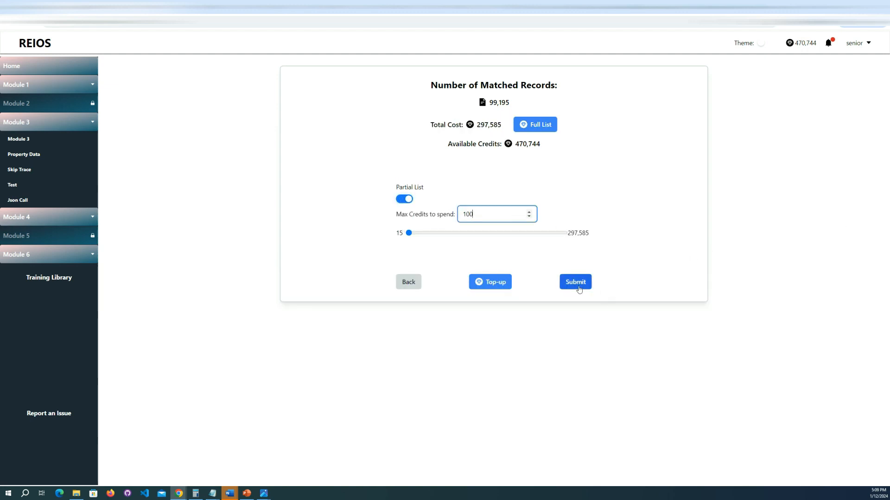
left_click(576, 283)
left_click(510, 223)
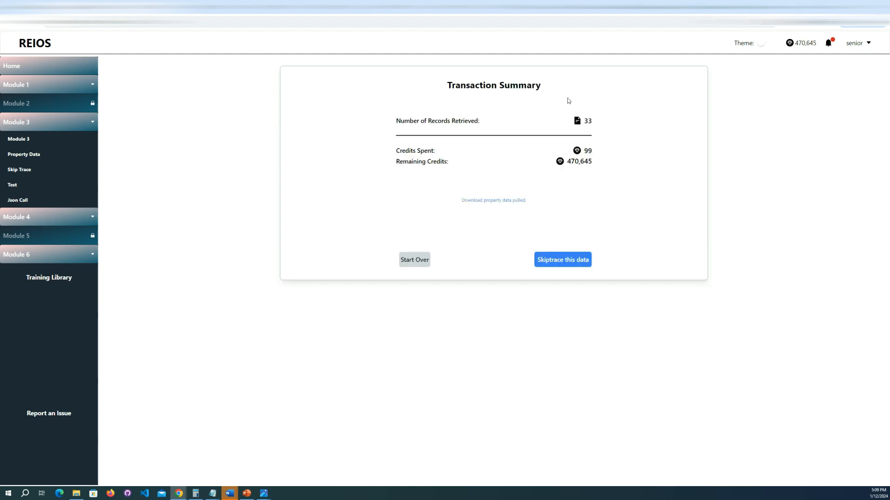
Step: Reopen the Downloads list and compare the newest Arizona file's pulled record count with the previous skip traced file's
left_click(857, 43)
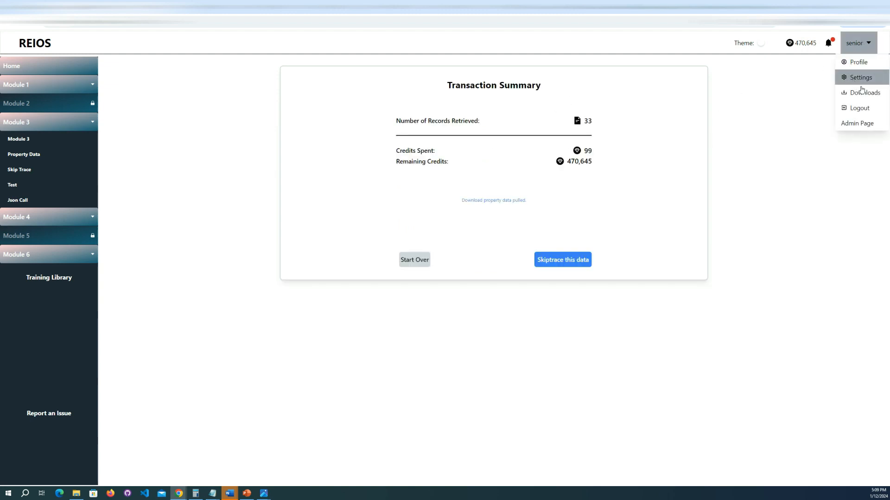
left_click(863, 79)
left_click_drag(252, 111, 266, 111)
left_click_drag(341, 113, 314, 111)
left_click(340, 113)
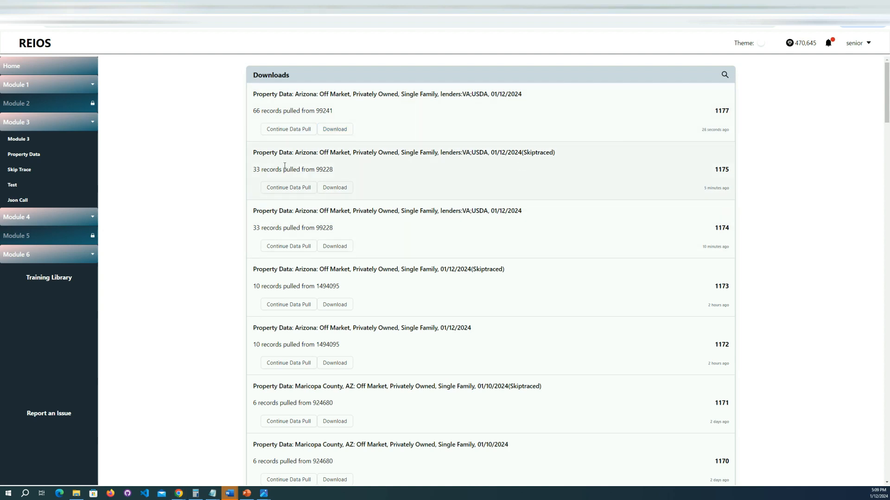
mouse_move(253, 170)
left_mouse_down()
mouse_move(346, 170)
mouse_move(268, 169)
left_mouse_up()
left_click(258, 169)
left_click_drag(252, 111, 393, 109)
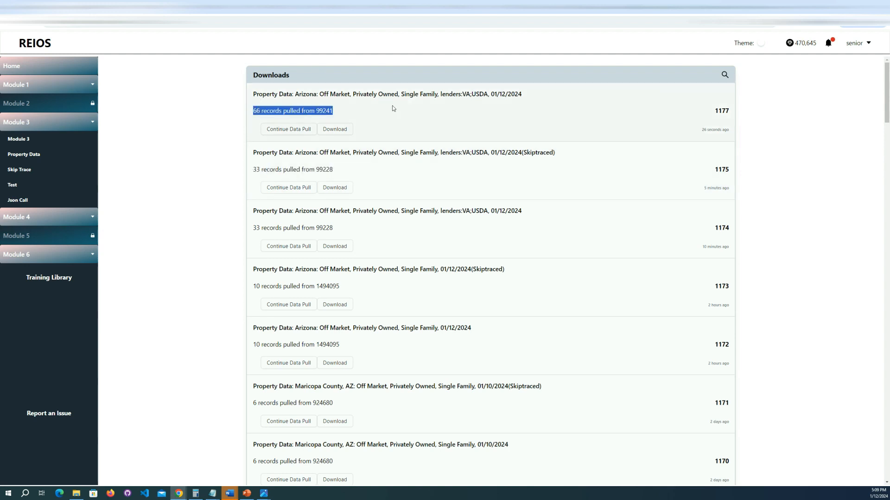
left_click(433, 110)
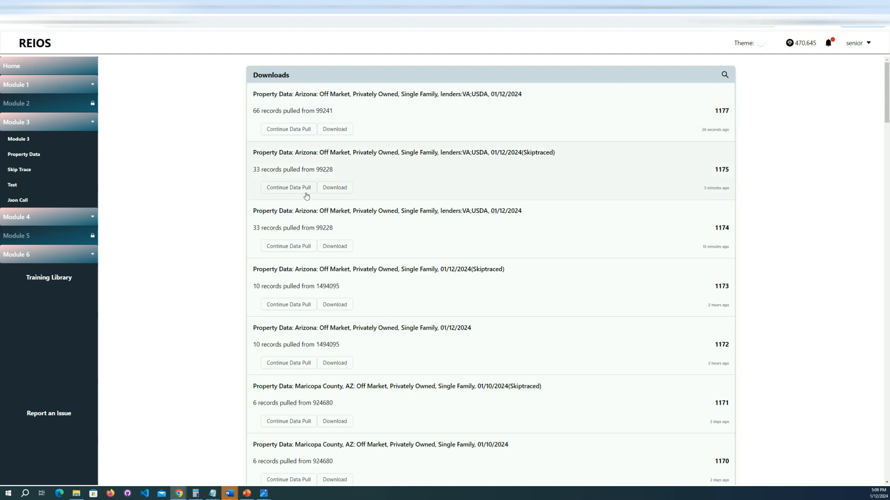
Step: Try to continue the data pull of the older skip traced Arizona file, dismiss the alert and clear the list filter
left_click(280, 191)
left_click_drag(374, 50, 440, 64)
left_click(464, 51)
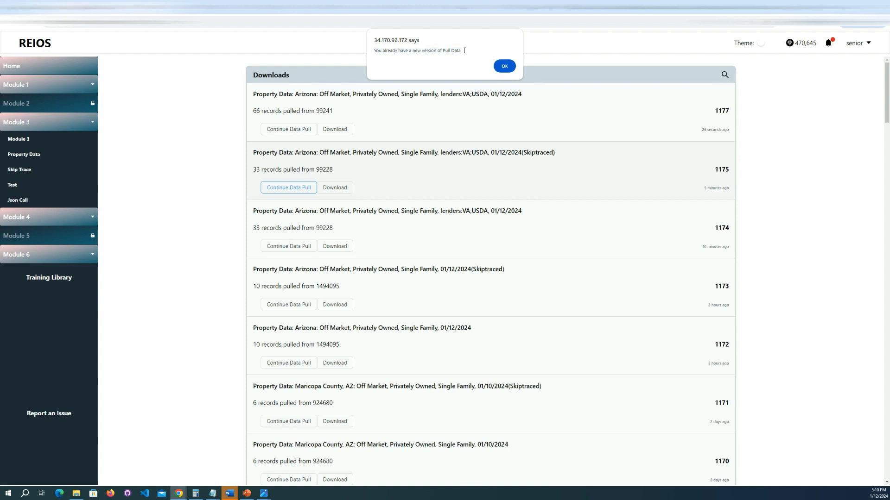
left_click(505, 67)
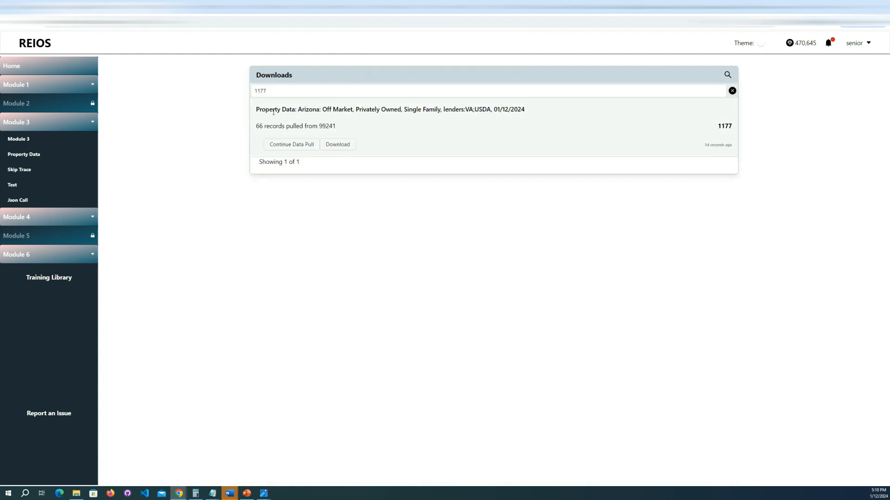
left_click_drag(256, 125, 393, 128)
left_click(413, 135)
left_click(732, 90)
Step: Find the skip traced Maricopa County Off Market file dated 01/05/2024 in the Downloads list and continue its data pull
scroll(531, 232, "down", 4)
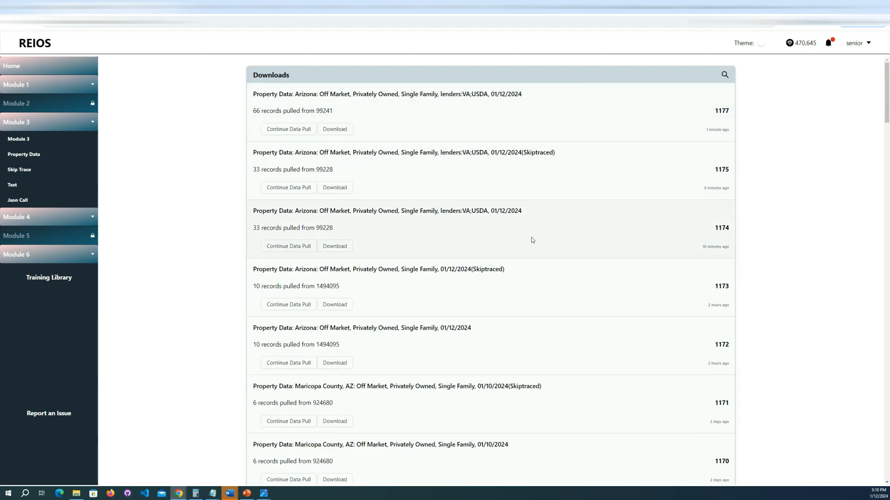
scroll(531, 211, "down", 10)
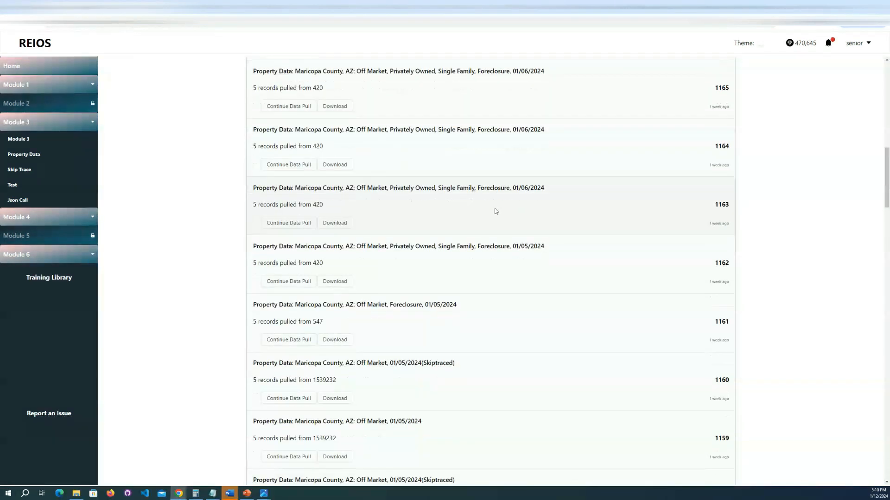
scroll(480, 221, "down", 9)
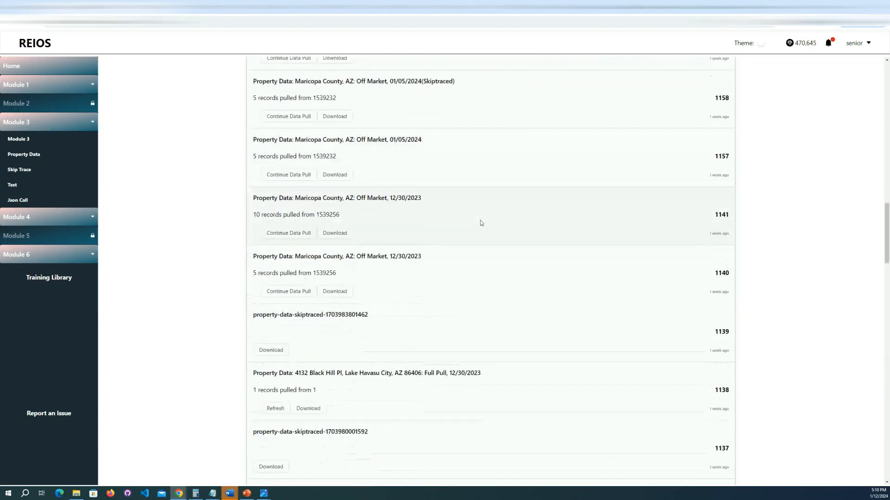
scroll(477, 221, "up", 3)
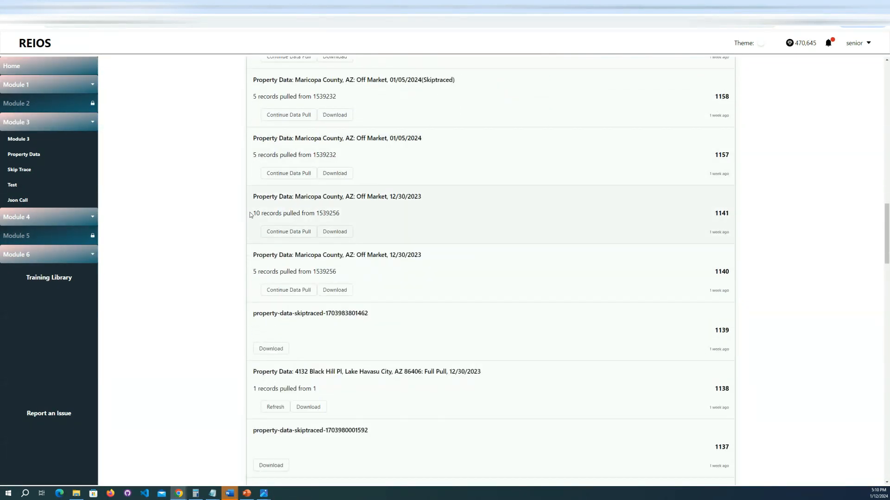
scroll(253, 213, "up", 4)
double_click(721, 177)
left_click(599, 182)
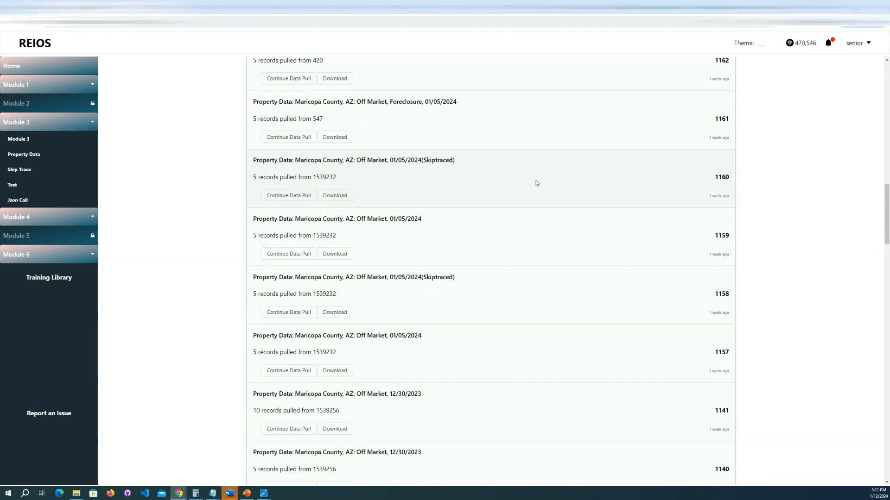
Step: Pull a partial list of the Maricopa County records with a maximum of 100 credits and accept the transaction
left_click(404, 199)
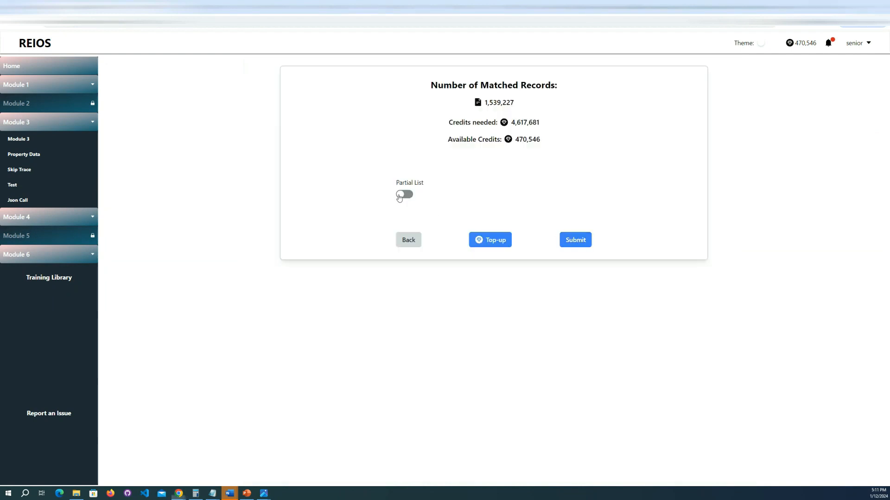
left_click(435, 216)
type("100")
left_click(575, 282)
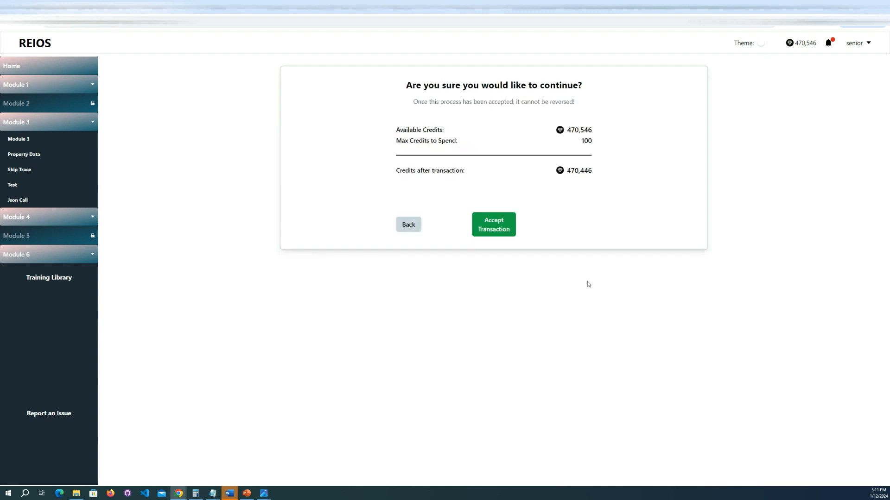
left_click(499, 221)
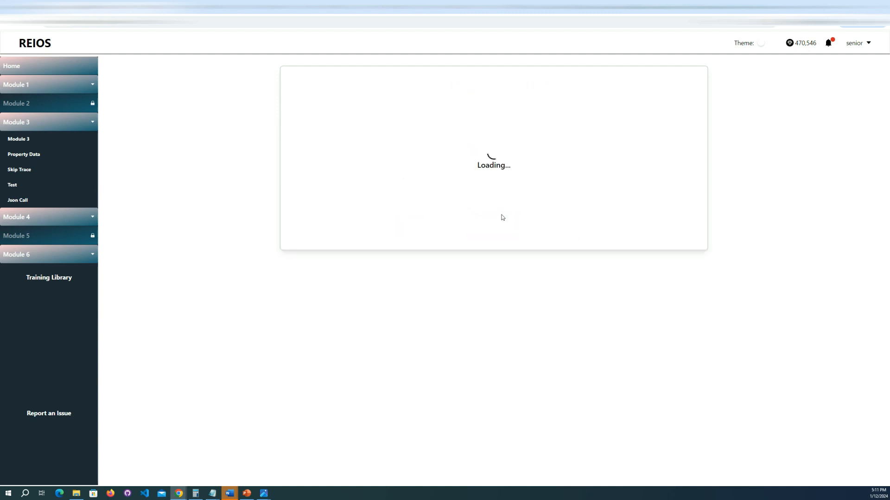
Step: Reopen the Downloads list, try to continue the data pull of skip traced Maricopa County file 1160 again, and dismiss the alert
left_click(866, 44)
left_click(857, 89)
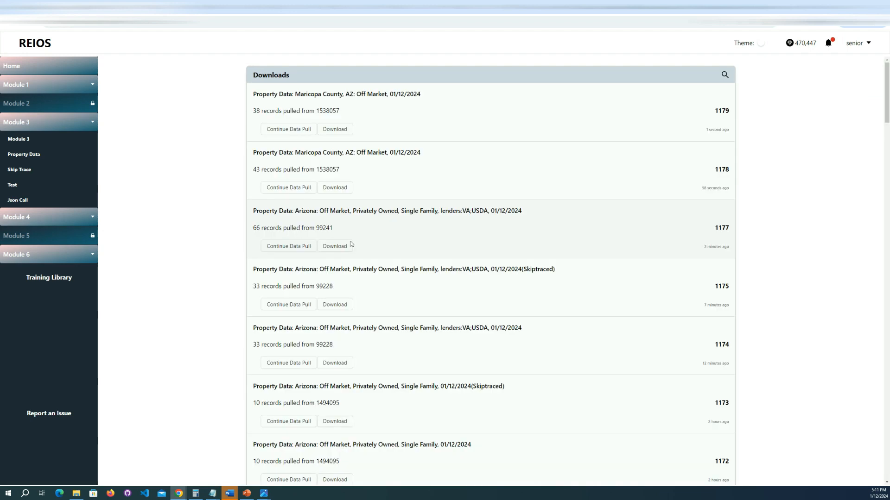
scroll(393, 222, "down", 20)
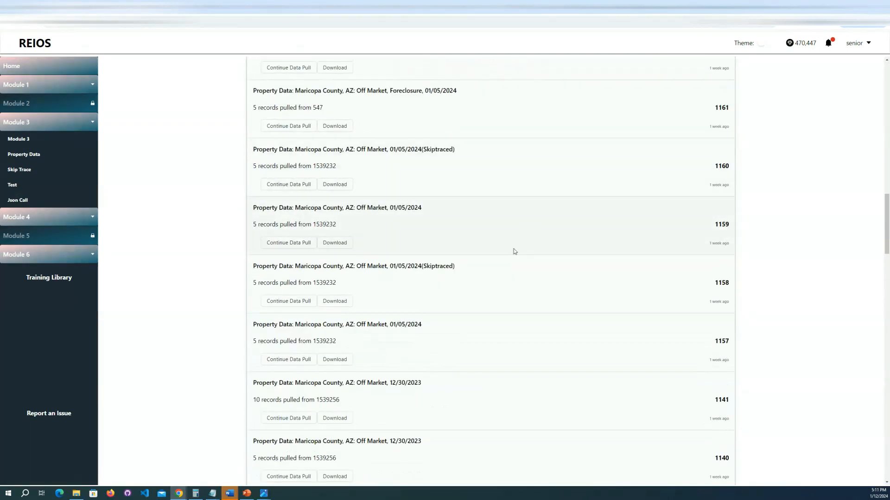
scroll(640, 188, "up", 2)
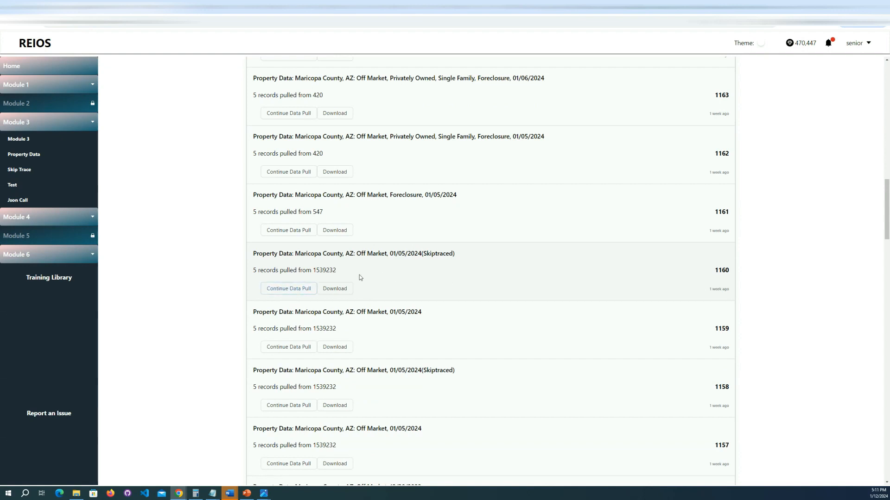
left_click(285, 294)
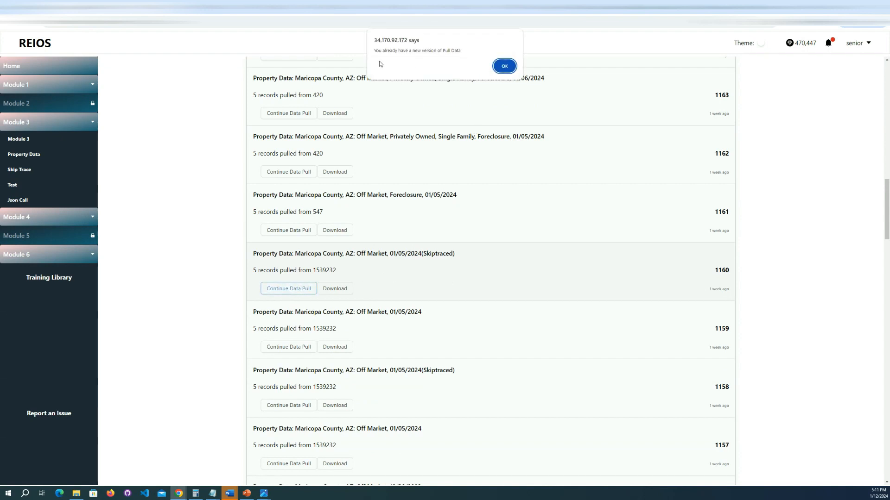
left_click(504, 67)
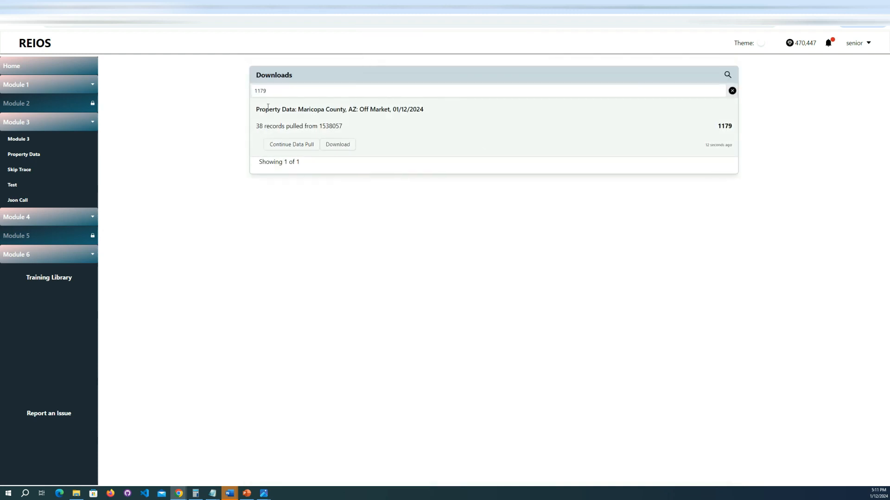
Step: Examine the pulled record count of file 1179, open its continued data pull and go back to the Downloads list
left_click_drag(256, 128, 374, 125)
left_click(374, 125)
left_click(280, 148)
left_click(404, 240)
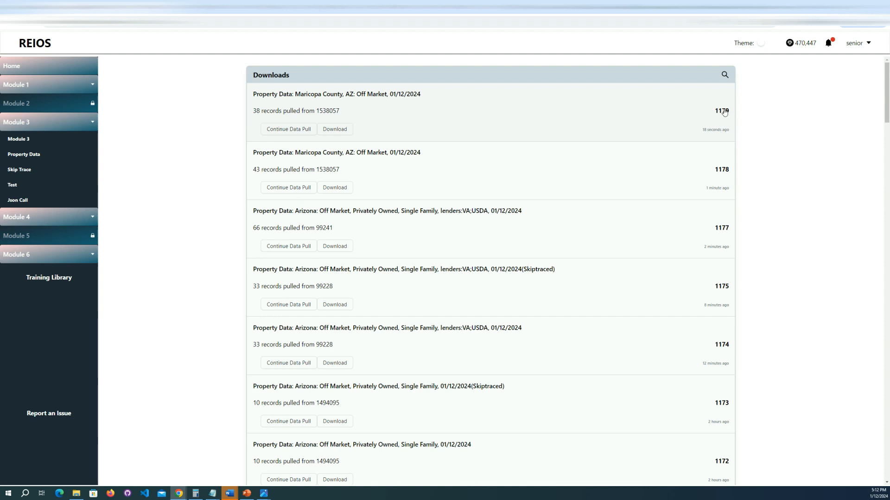
Step: Find skip traced Maricopa County file 1160 in the Downloads list, view its issue report form and close it without submitting
scroll(471, 237, "down", 2)
scroll(475, 237, "up", 2)
scroll(548, 151, "down", 15)
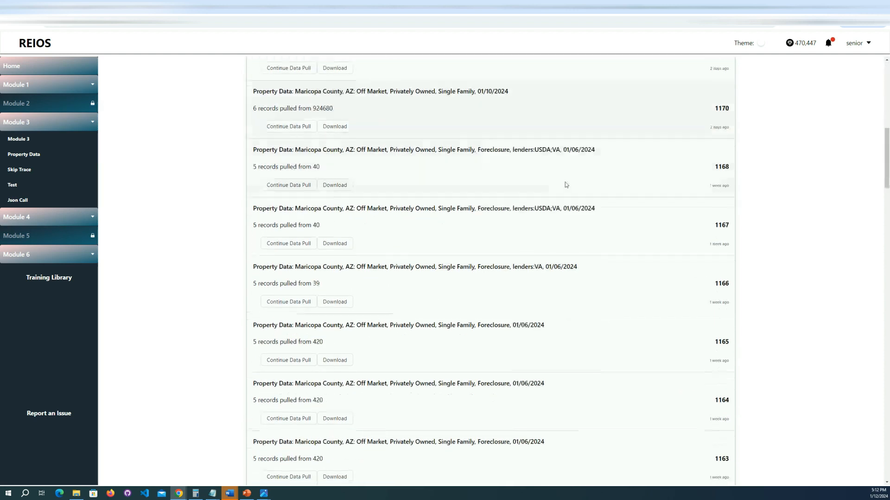
scroll(712, 301, "down", 3)
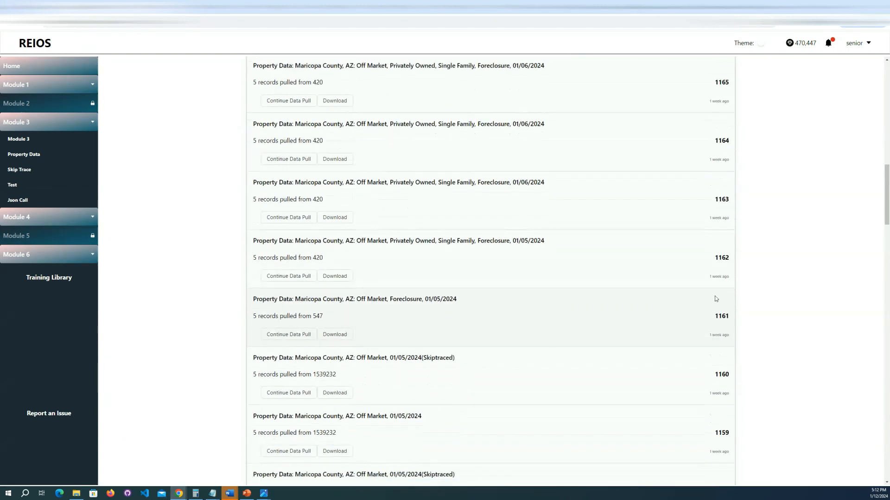
double_click(721, 270)
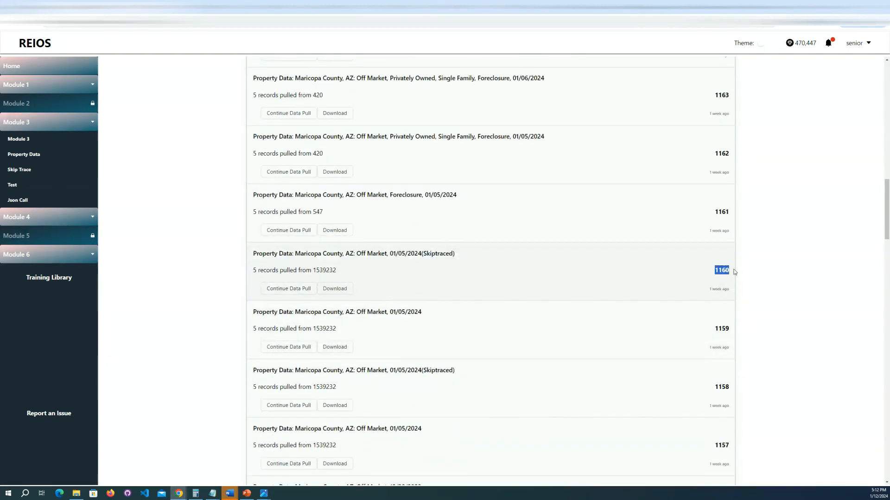
left_click(719, 275)
left_click(653, 268)
left_click(429, 263)
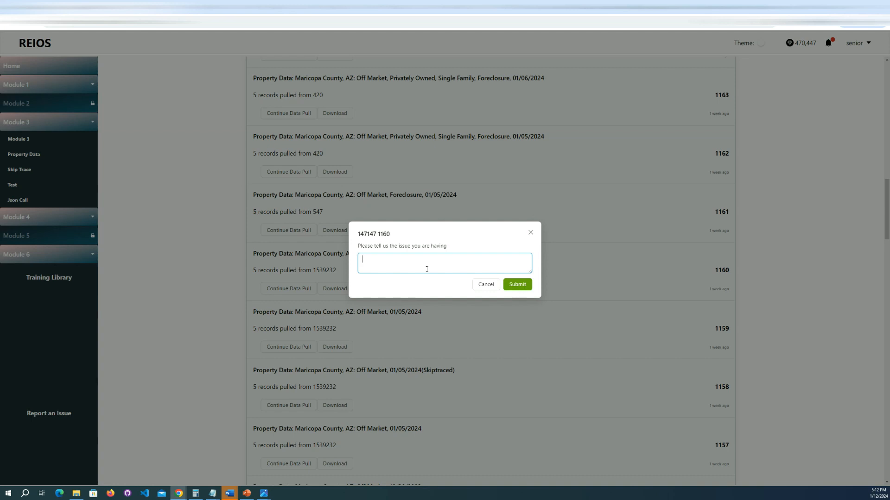
left_click(531, 233)
Step: Submit the issue report "i have an issue" for file 1160, reopen its report form and close it
left_click(721, 271)
type("i have an issue")
left_click(514, 285)
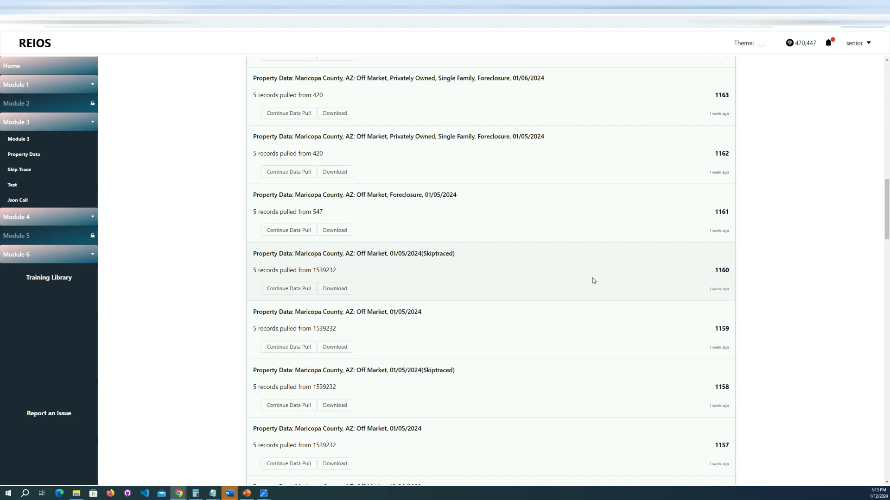
left_click(725, 273)
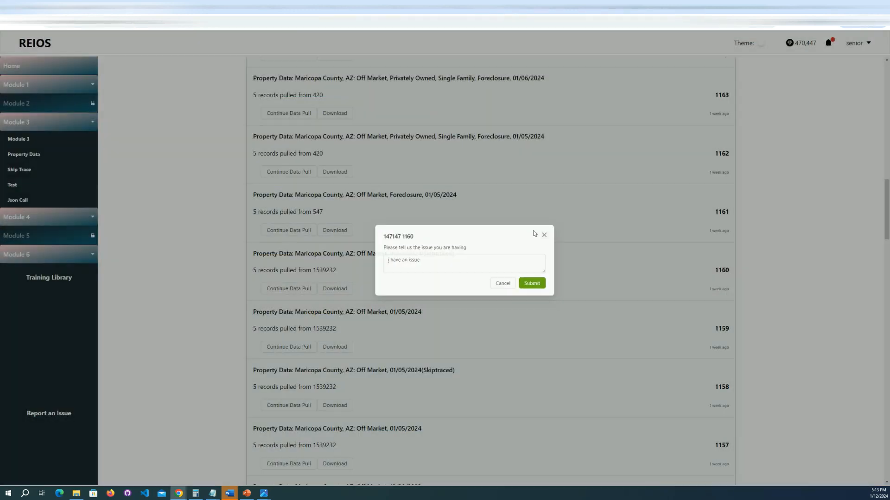
left_click(544, 234)
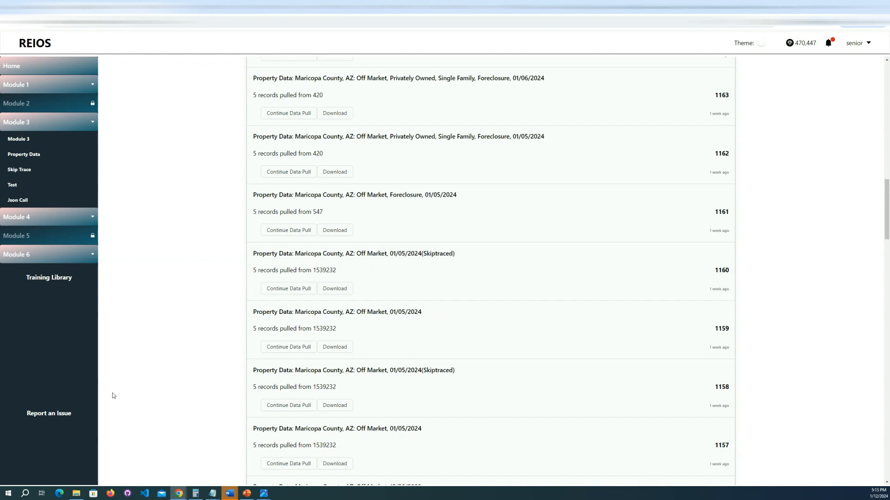
Step: Open the general issue report form and review the account name, e-mail and issue prompt
left_click(51, 417)
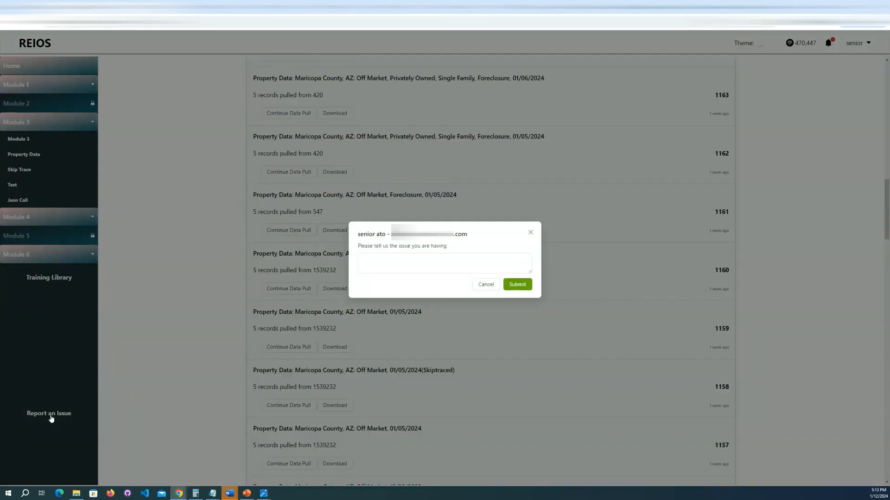
left_click(426, 265)
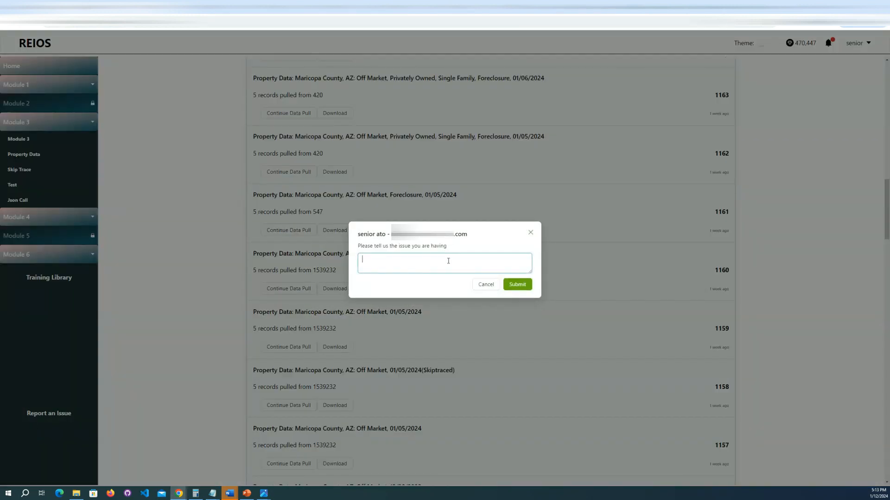
left_click_drag(358, 236, 471, 238)
left_click(388, 235)
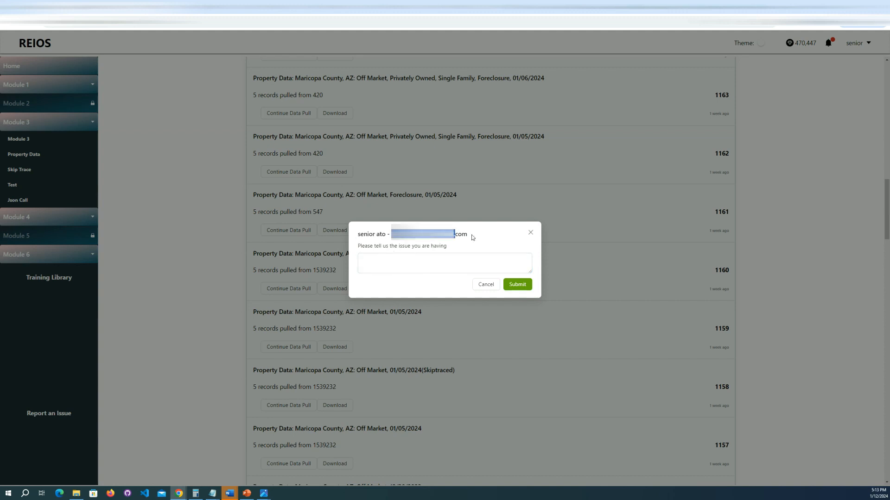
left_click(492, 240)
left_click(370, 254)
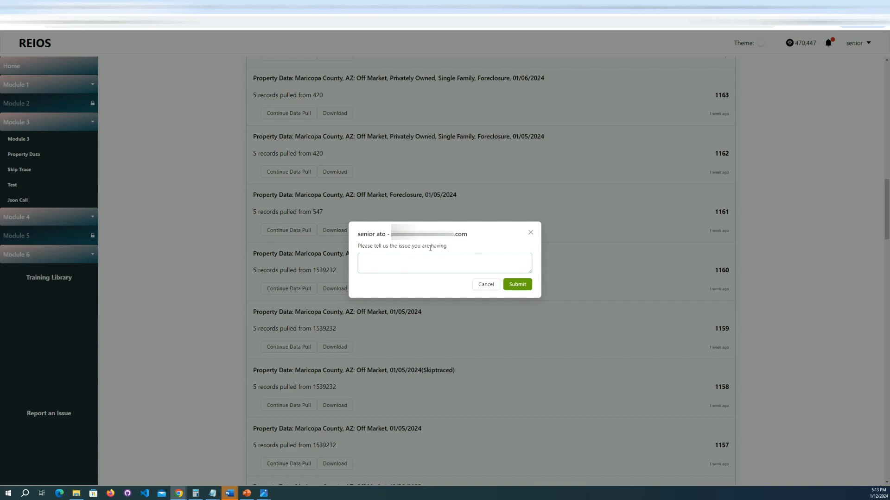
left_click_drag(374, 247, 461, 253)
left_click(456, 260)
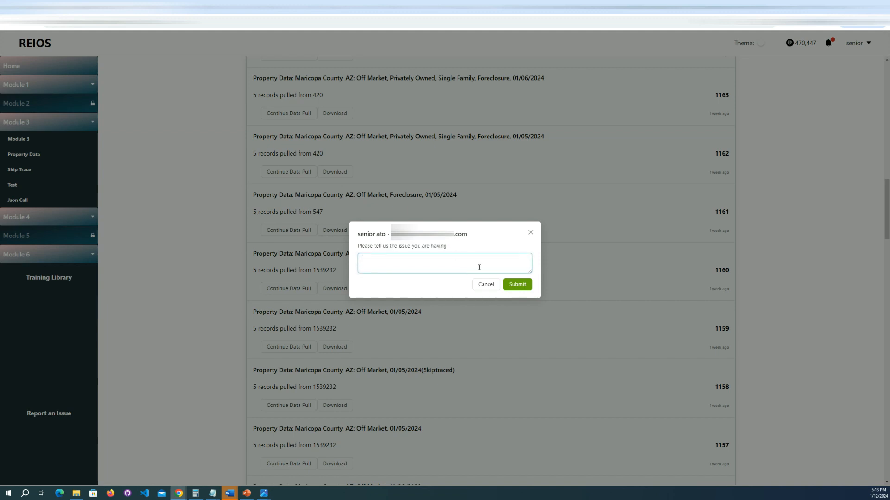
Step: Enter "my credits are not showing" as the issue description and submit the general report
type("my credits are not showiung")
key("BackSpace")
key("BackSpace")
key("BackSpace")
key("BackSpace")
type("ing")
left_click(520, 288)
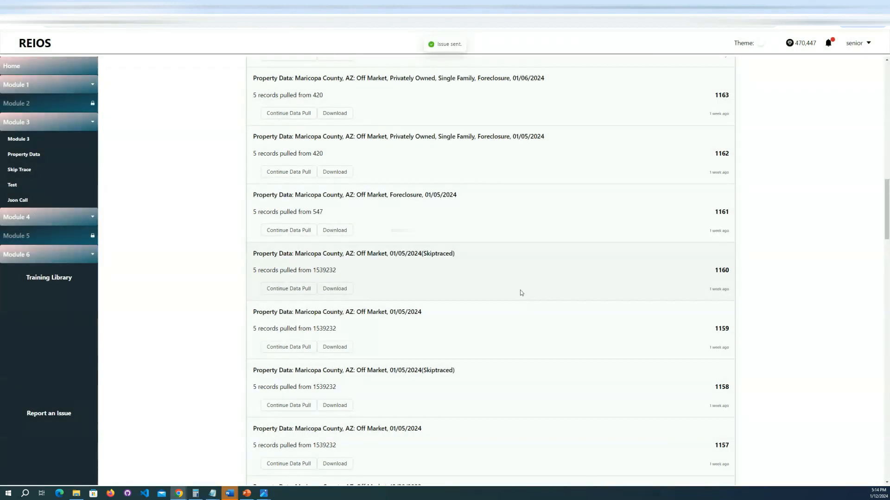
left_click_drag(438, 44, 456, 44)
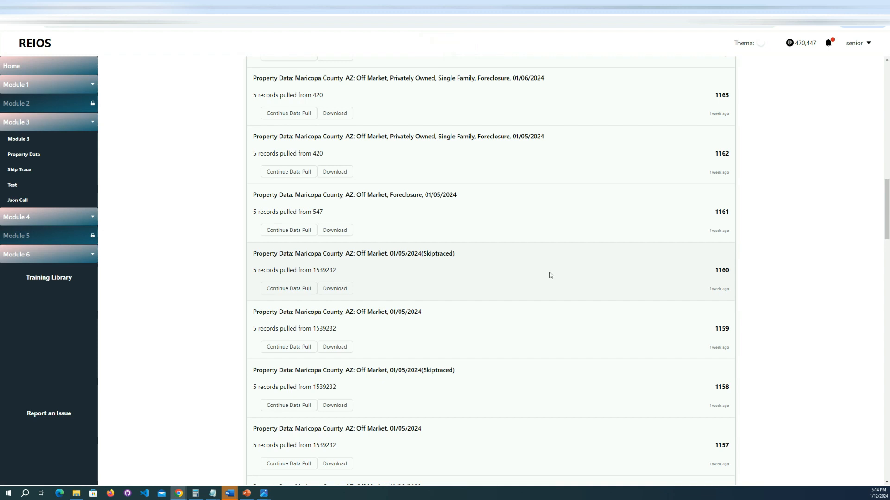
Step: Download Maricopa County file 1178 and search the Downloads list for file number 1160
scroll(549, 275, "up", 20)
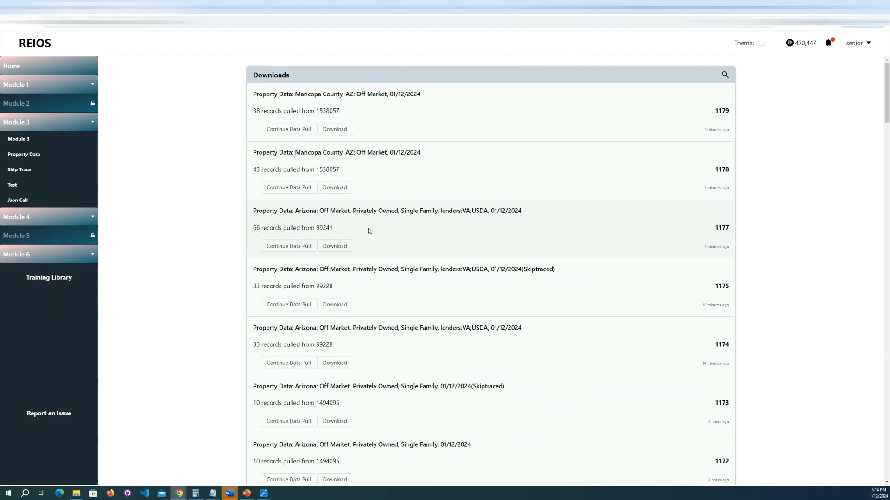
left_click(335, 188)
left_click(724, 75)
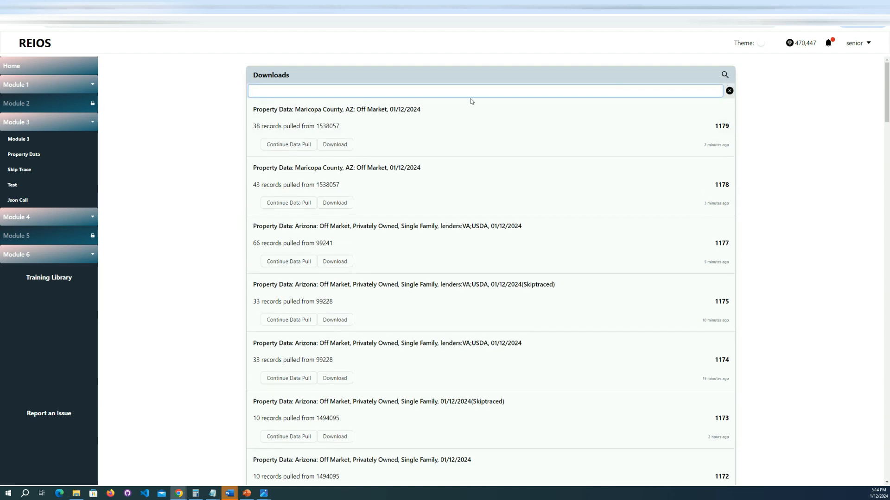
type("1160")
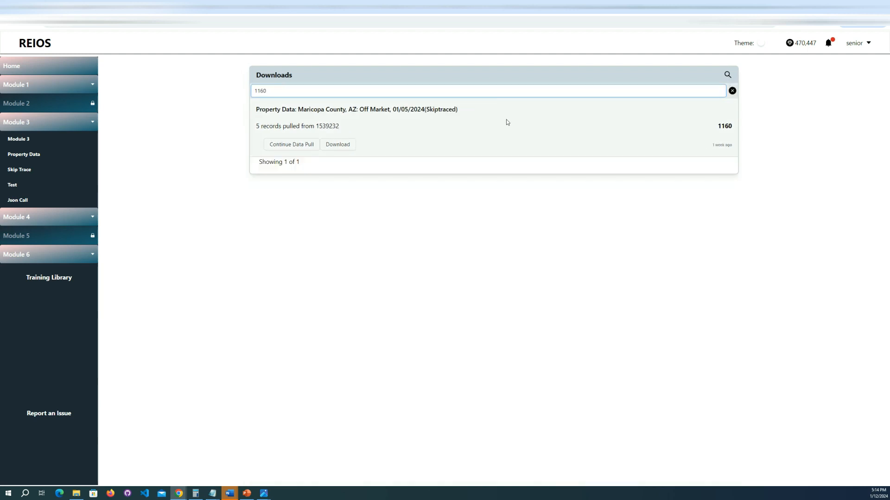
double_click(723, 126)
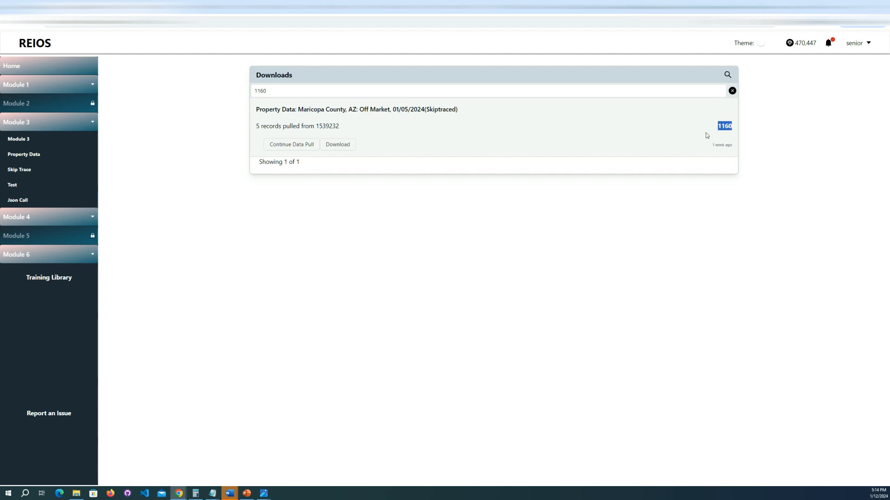
left_click(670, 129)
Step: Search the Downloads list for "off market" and look through the matching files
double_click(280, 89)
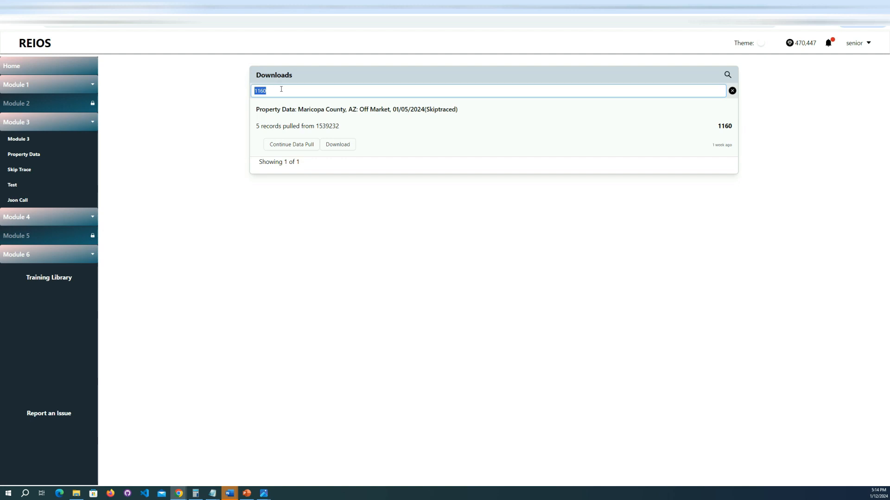
type("off market")
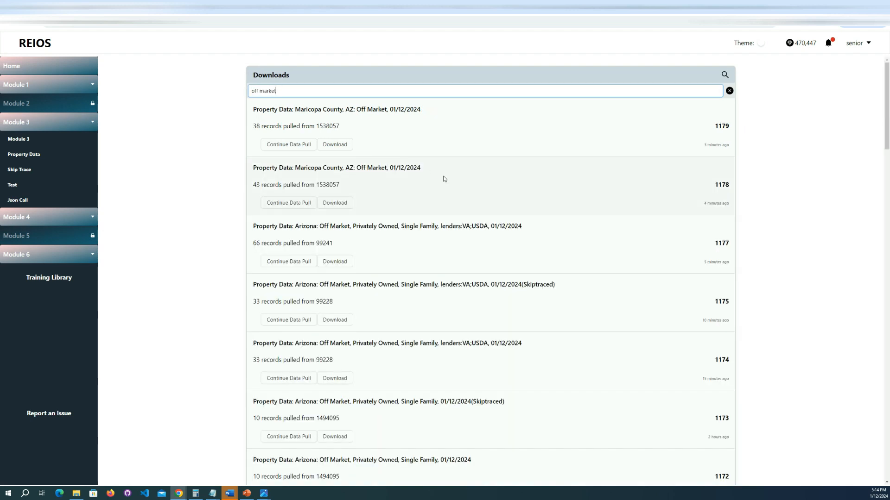
scroll(443, 179, "down", 4)
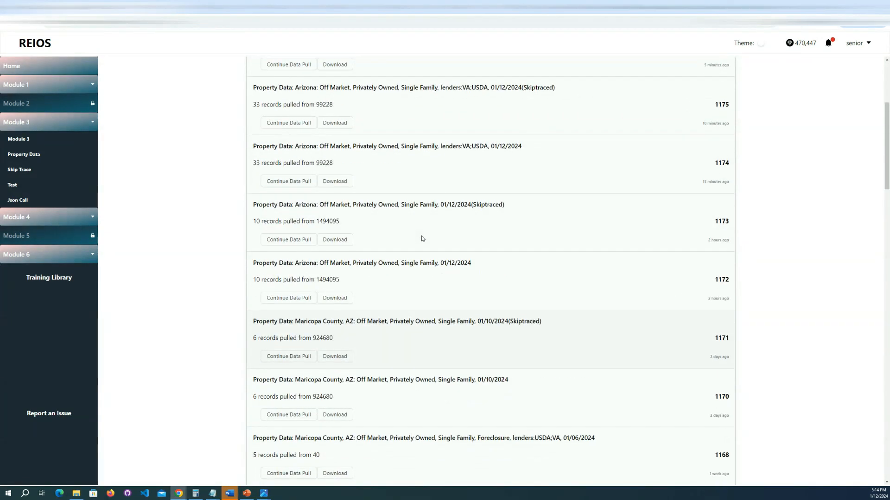
scroll(422, 239, "up", 4)
Step: Search the Downloads list for "maricopa", look through the matching files and clear the search
triple_click(290, 92)
type("maricopa")
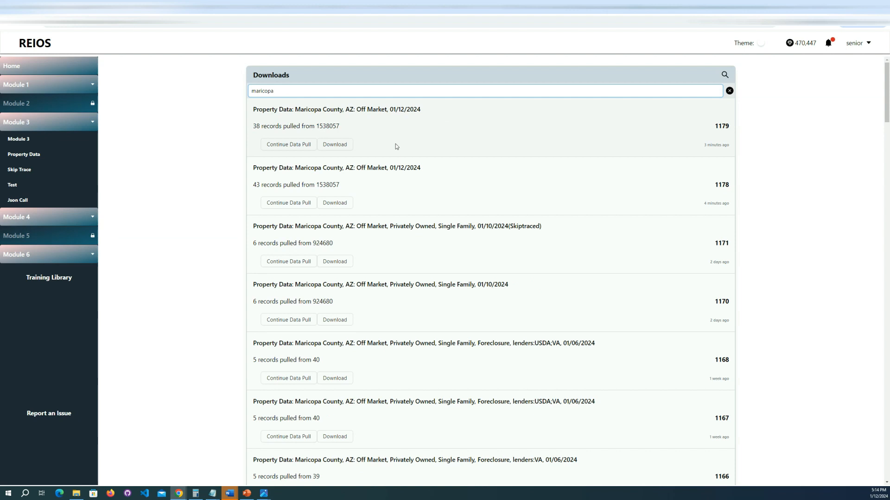
scroll(403, 185, "down", 6)
scroll(410, 173, "up", 6)
left_click(730, 91)
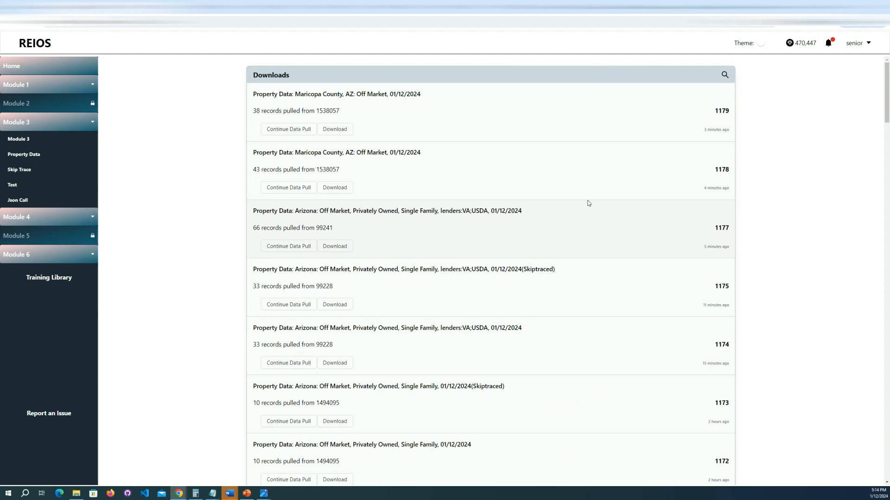
Step: Compare the names of the skip traced and plain Arizona files, and check the list search and the newest file's number
left_click_drag(250, 274, 508, 281)
left_click(465, 281)
left_click_drag(505, 387, 472, 387)
left_click(524, 347)
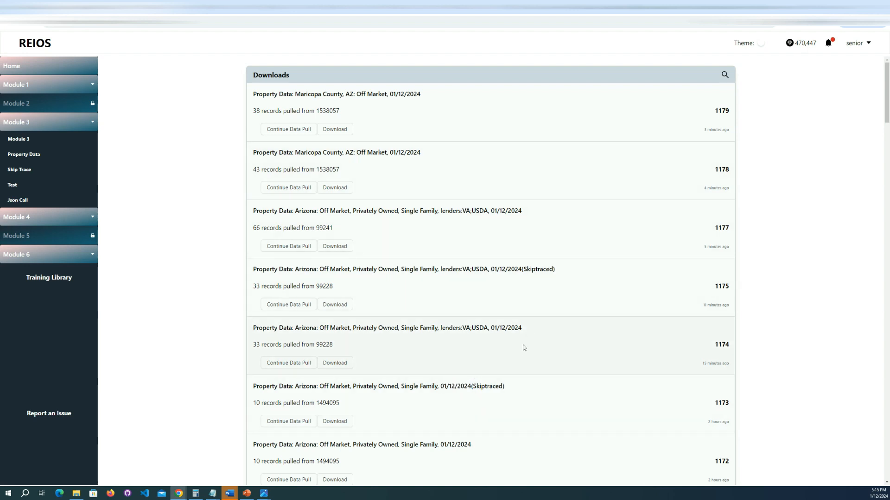
left_click(724, 74)
left_click(729, 91)
left_click_drag(725, 111, 714, 111)
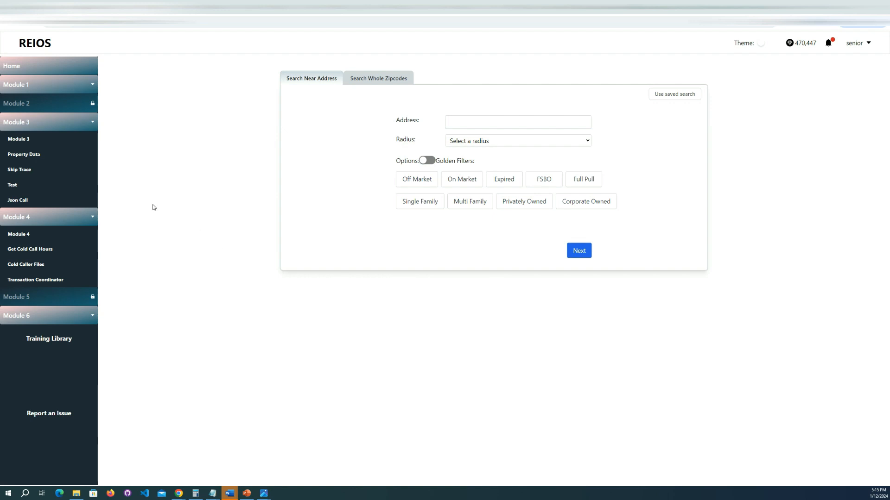
Step: Open the Skip Trace options, look at the CSV document upload form and return to the options
left_click(26, 171)
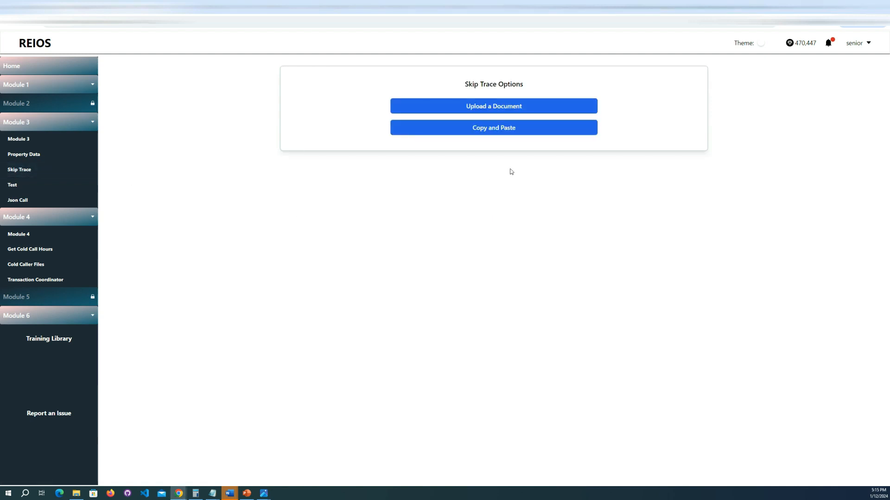
left_click(538, 106)
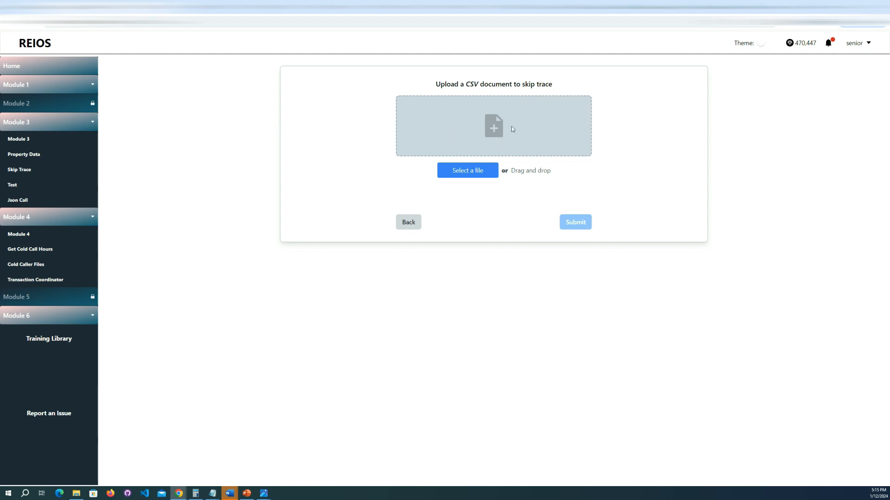
left_click(411, 224)
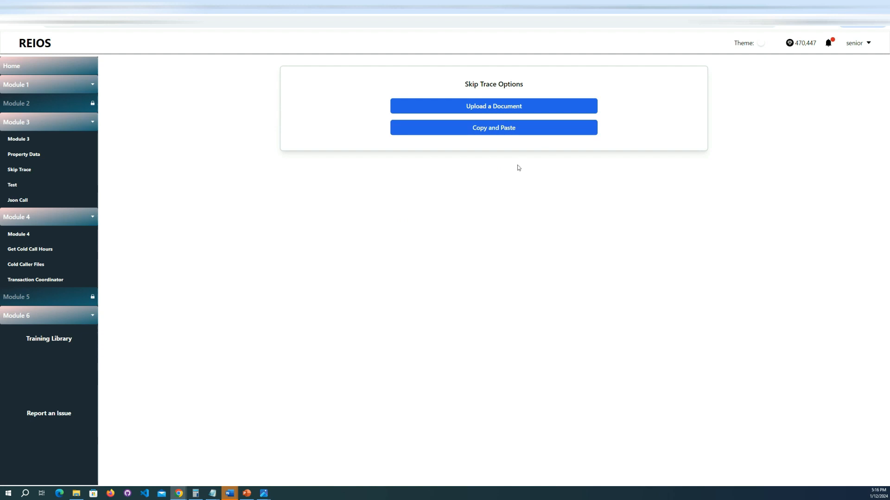
Step: Open the Copy and Paste skip trace and compare its single-address and multiple-address forms
left_click(503, 131)
left_click(445, 117)
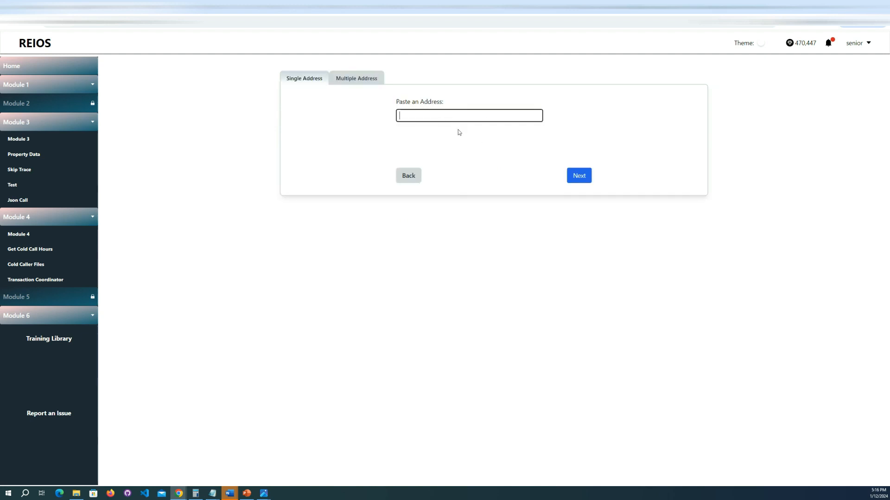
left_click(373, 82)
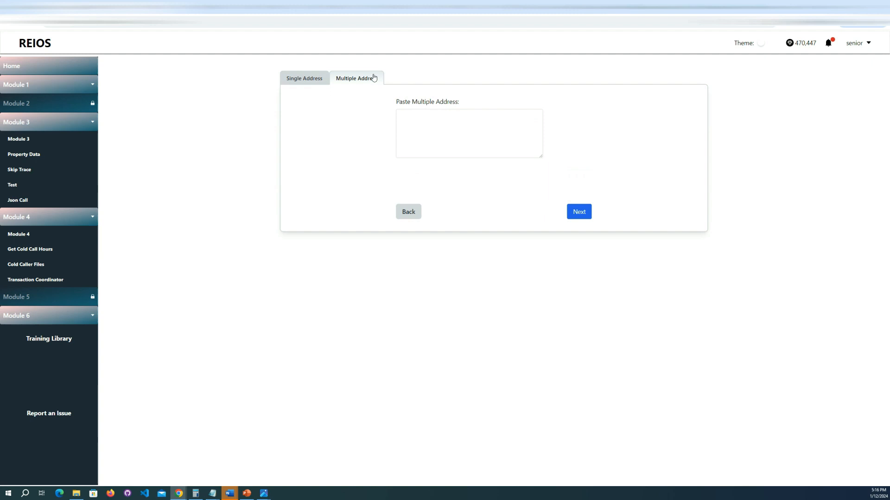
left_click(304, 81)
Step: Enter the property's address for a single-address skip trace using the first suggestion, and continue to the credit overview
left_click(524, 112)
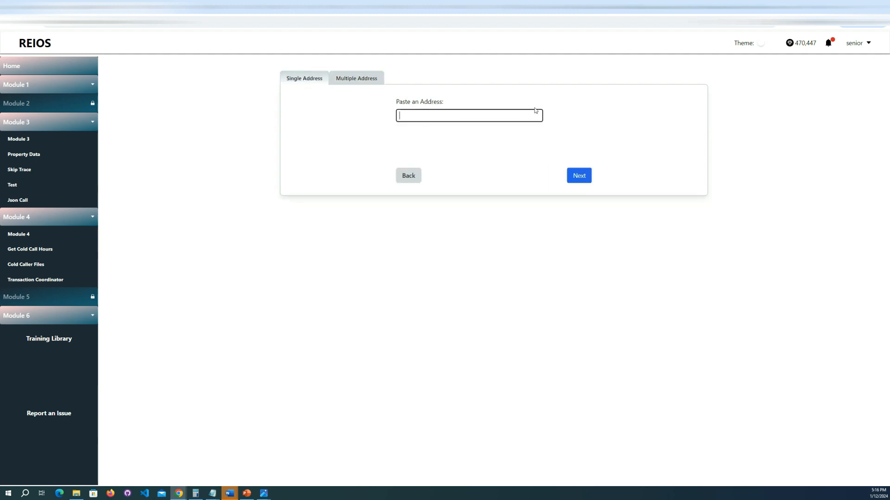
type("29949")
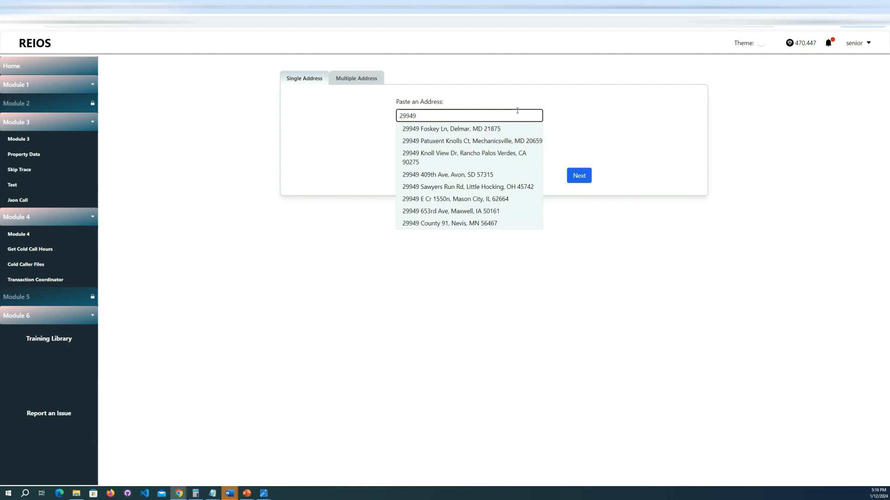
left_click(451, 128)
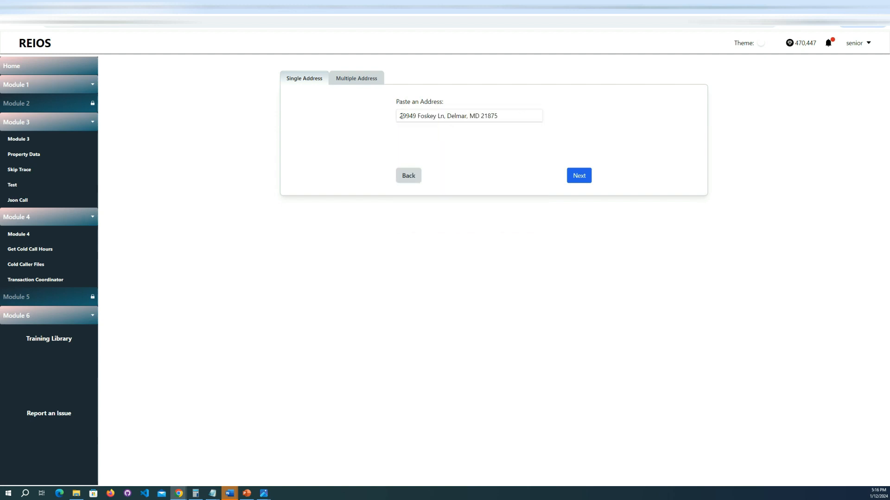
left_click(579, 177)
Step: Review the record count and credits needed, submit the skip trace and accept the transaction
left_click_drag(512, 86, 492, 117)
left_click(492, 118)
left_click(575, 221)
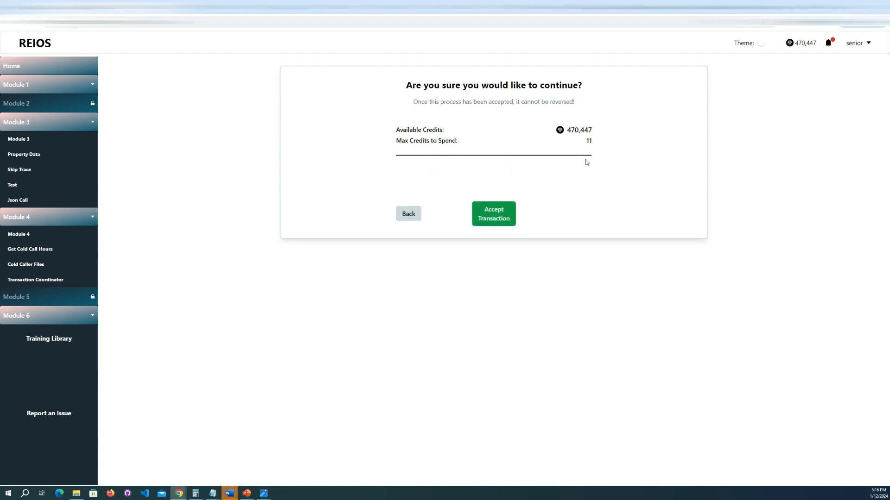
left_click(496, 217)
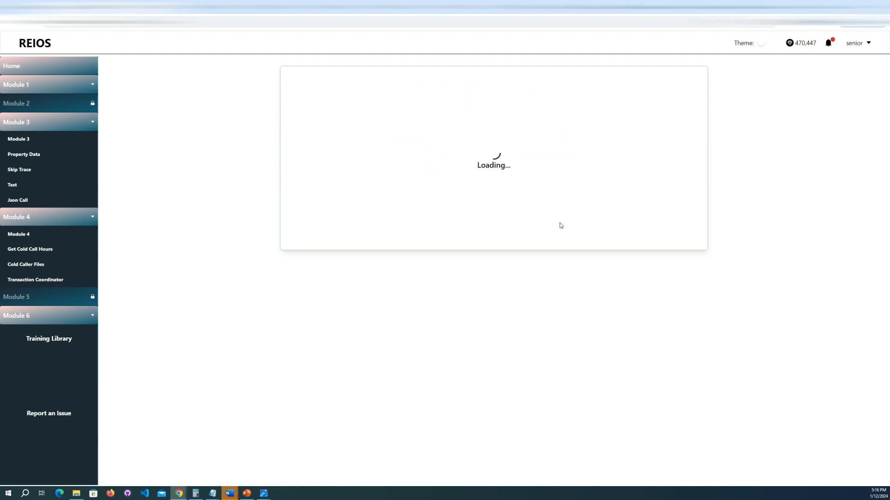
Step: Examine the skip trace transaction summary and start over from the Skip Trace options
left_click_drag(603, 126, 554, 127)
left_click(554, 127)
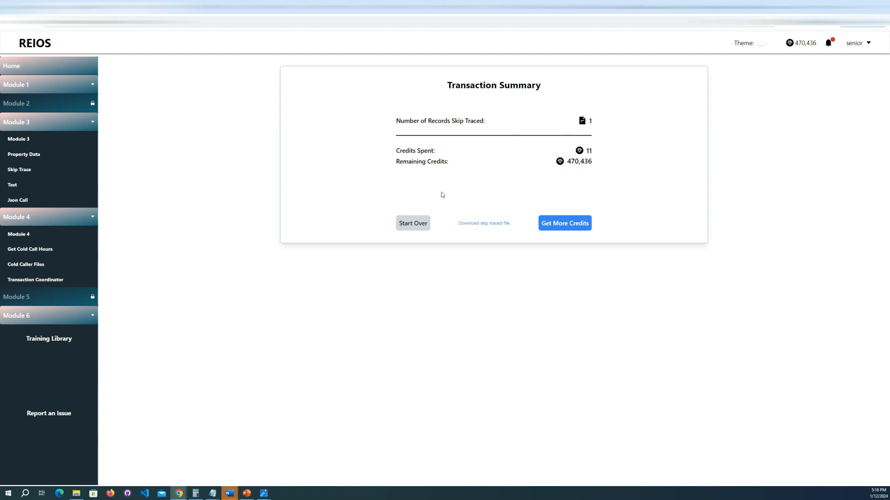
left_click(414, 225)
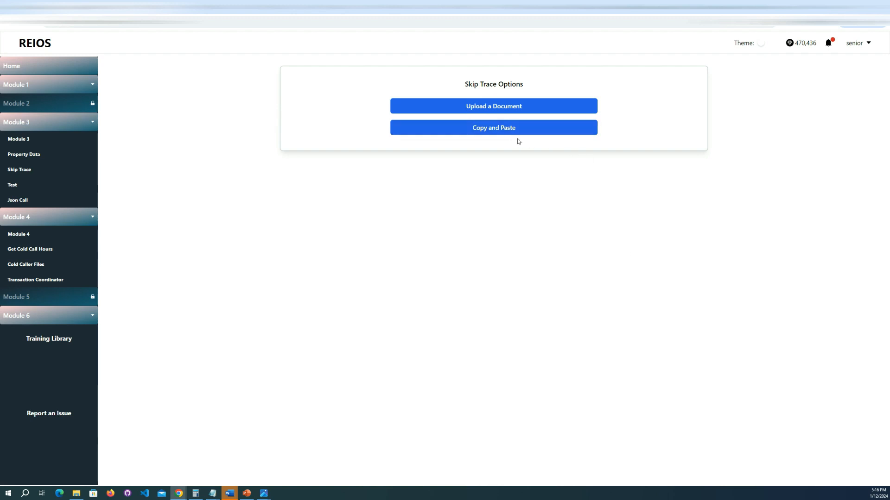
Step: Enter the same property address again, examine the DNC and litigation number removal options, and return to the Skip Trace options without submitting
left_click(508, 127)
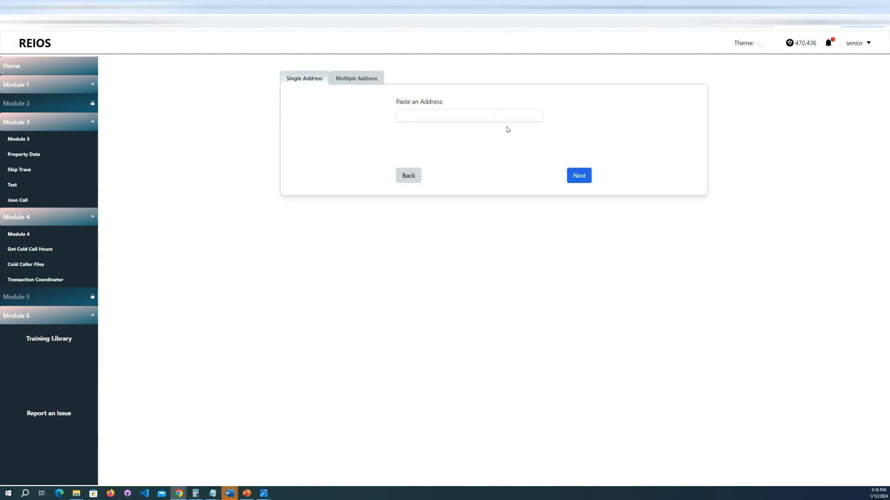
left_click(500, 117)
type("29949")
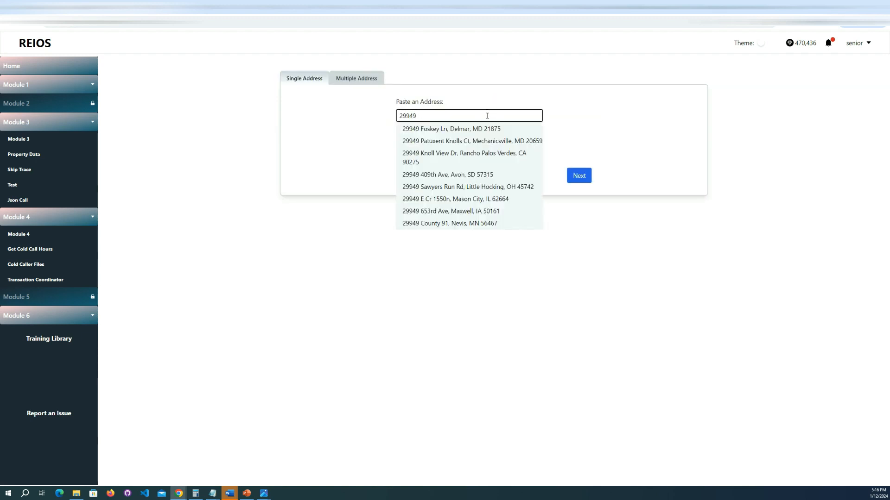
left_click(464, 129)
left_click(578, 175)
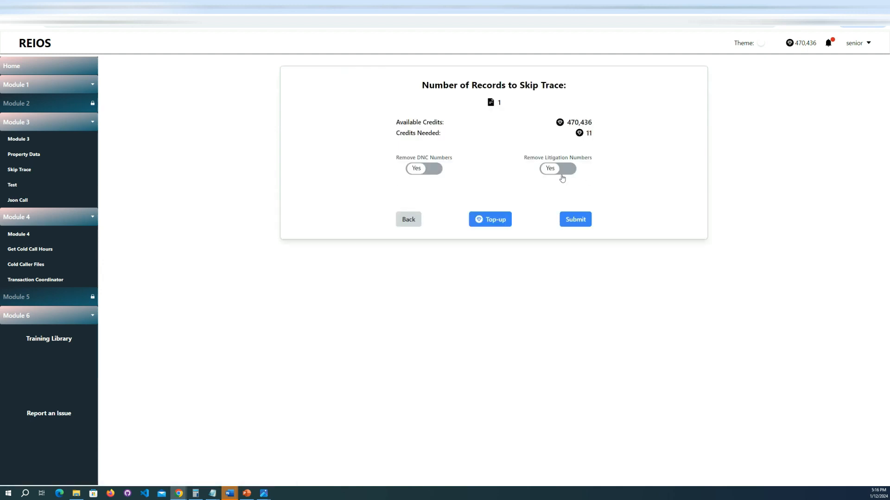
left_click(413, 222)
left_click(408, 176)
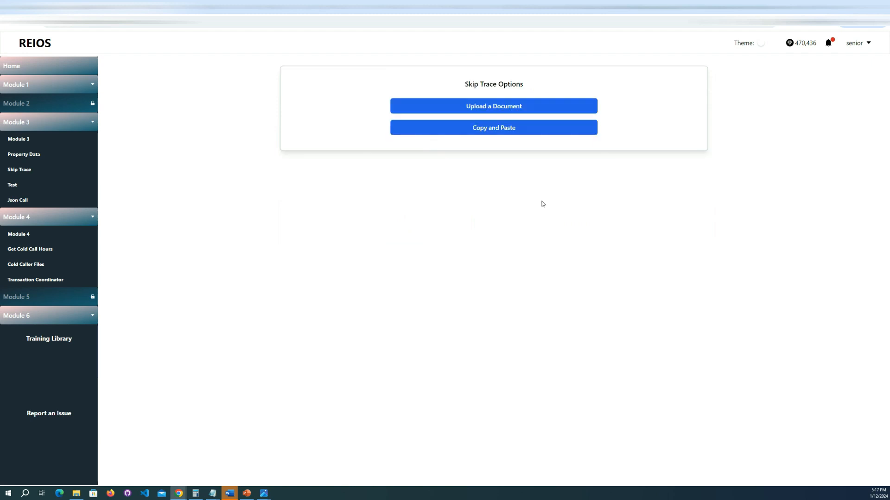